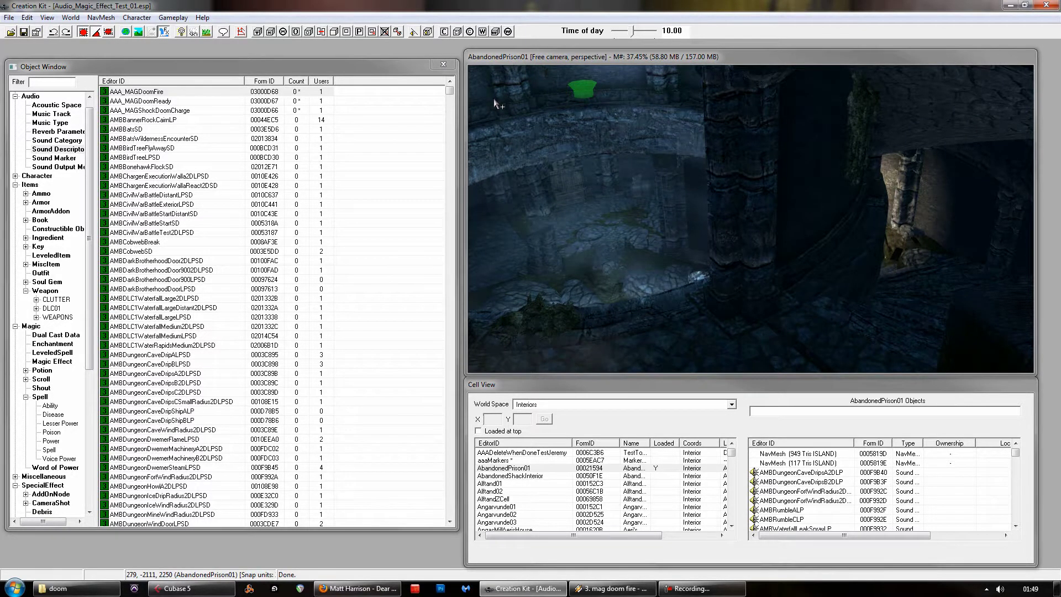
Browse the Spell subcategories, Magic Effect and Sound Descriptor object lists to see where the spell's components are kept.
click(284, 70)
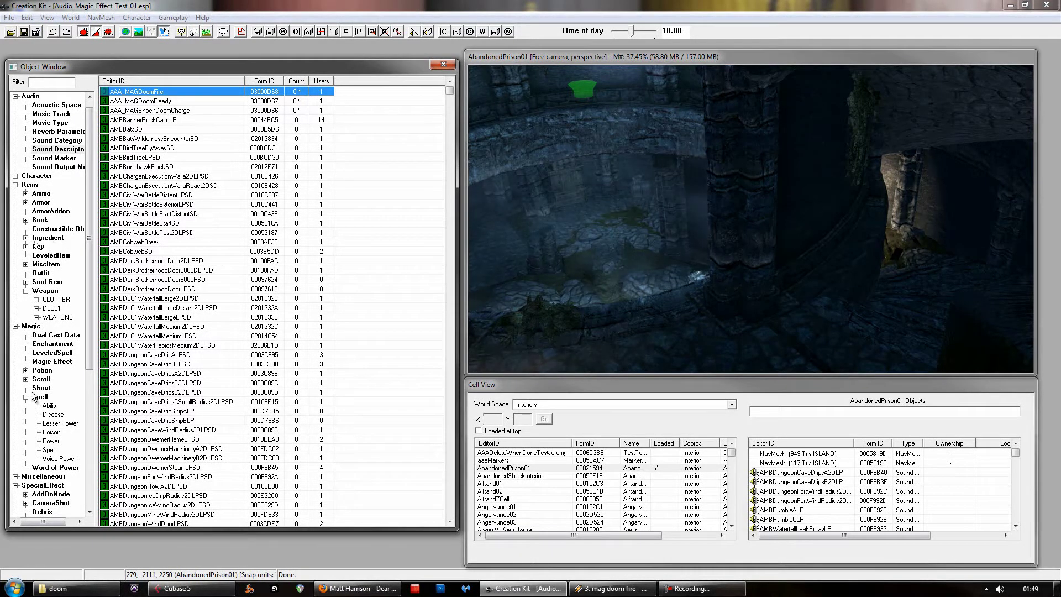
click(46, 404)
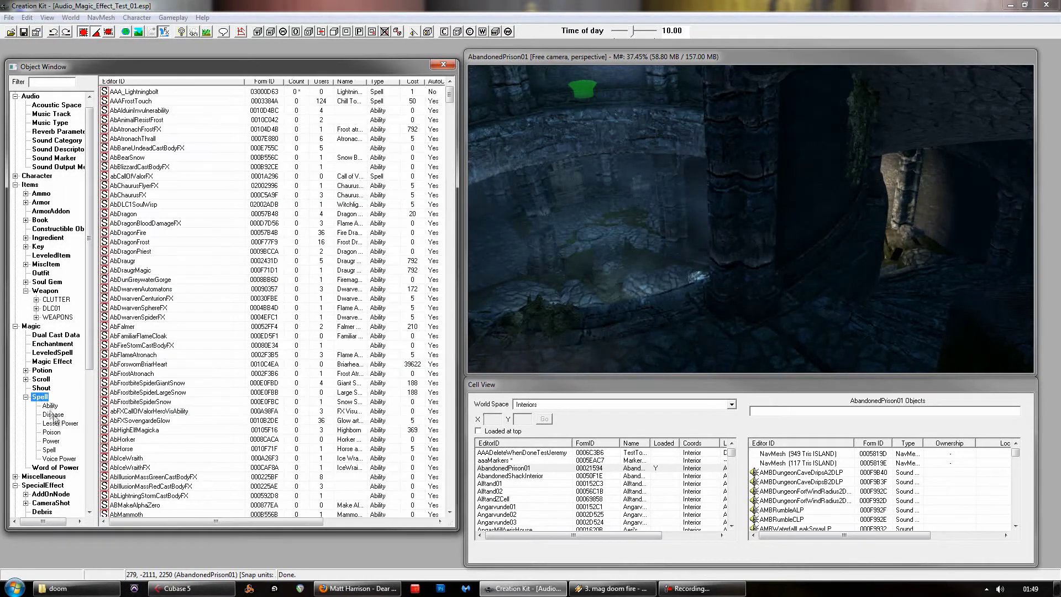
click(49, 449)
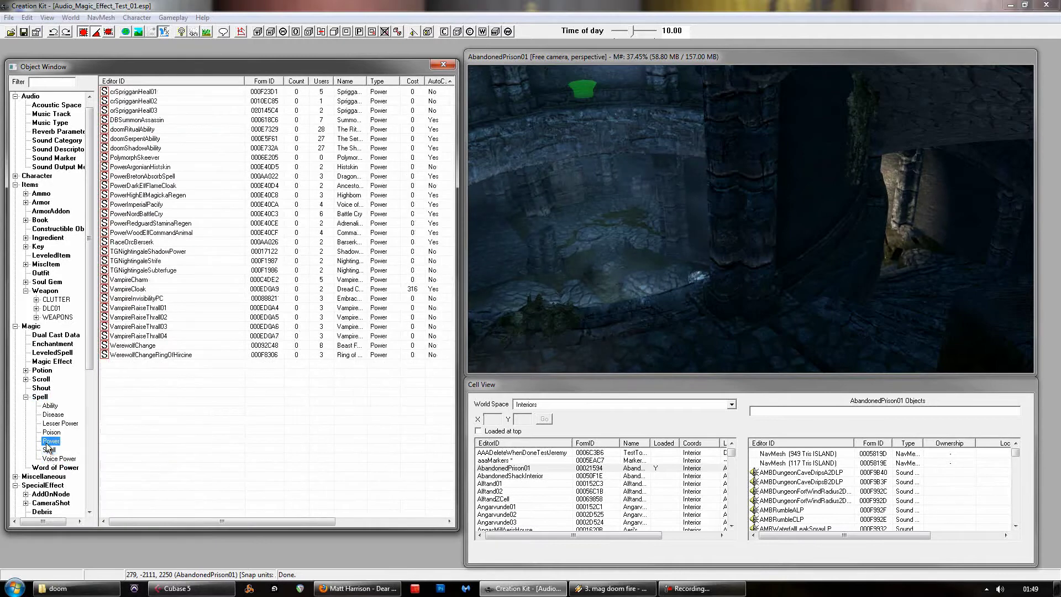
click(53, 415)
click(50, 408)
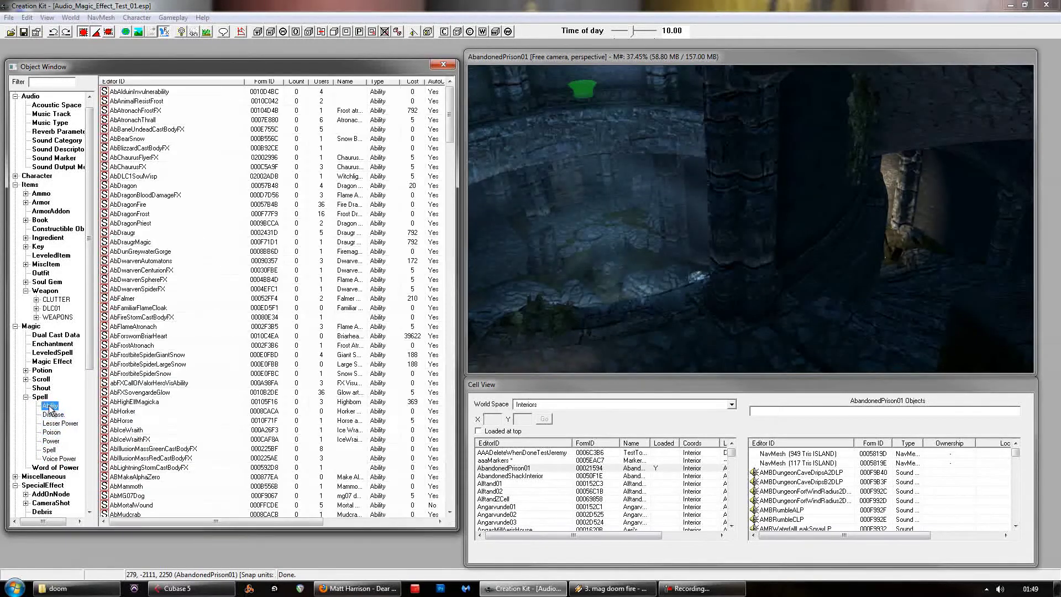
click(50, 451)
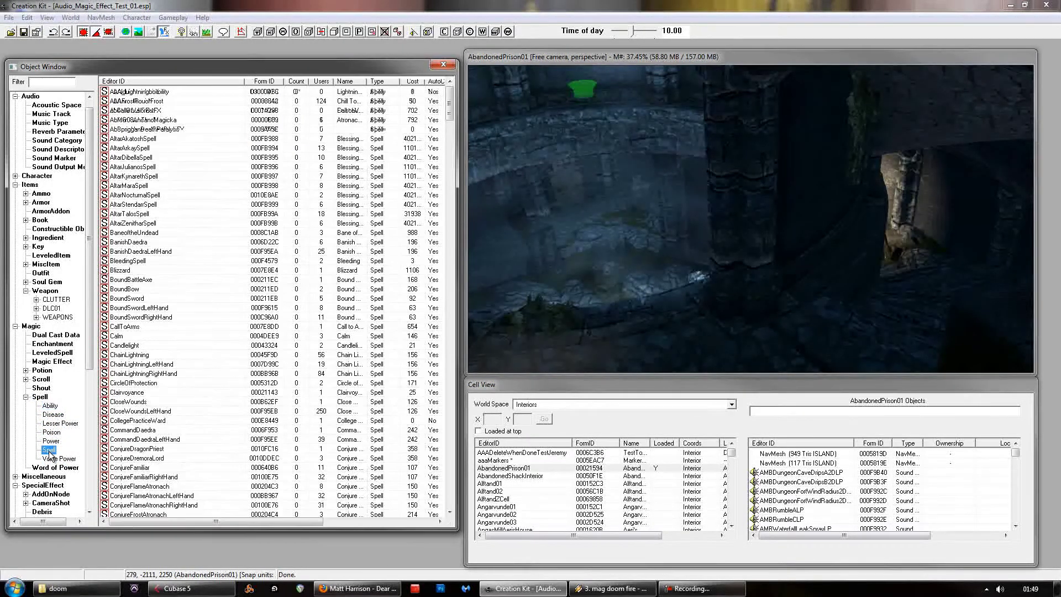
click(46, 363)
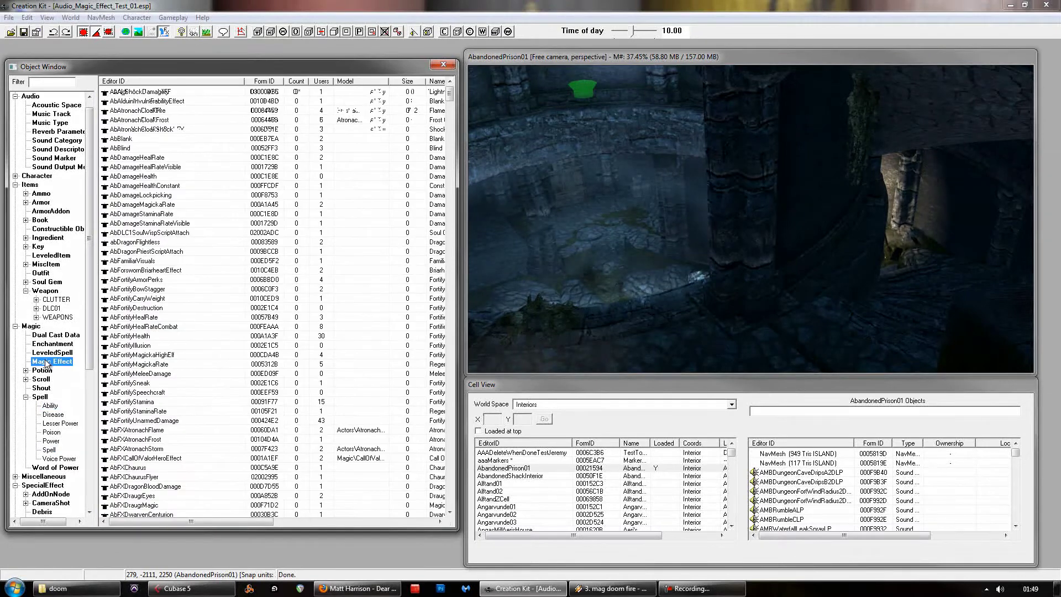
click(55, 150)
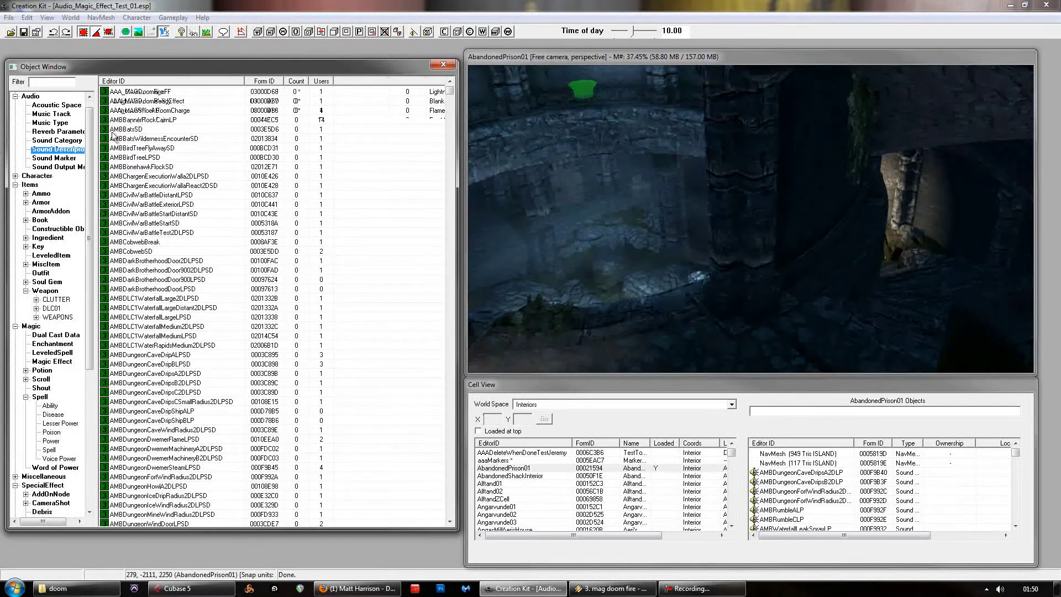
Open the AAA_Lightningbolt spell for editing and widen its Effect Name column to show the full names.
click(49, 451)
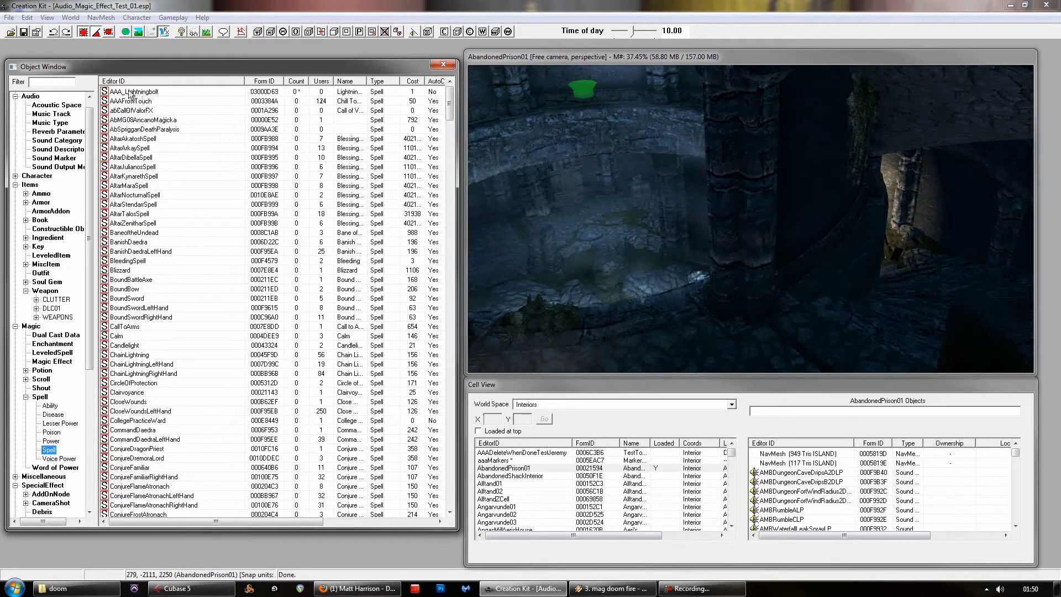
click(130, 93)
double_click(130, 93)
drag(502, 140, 605, 191)
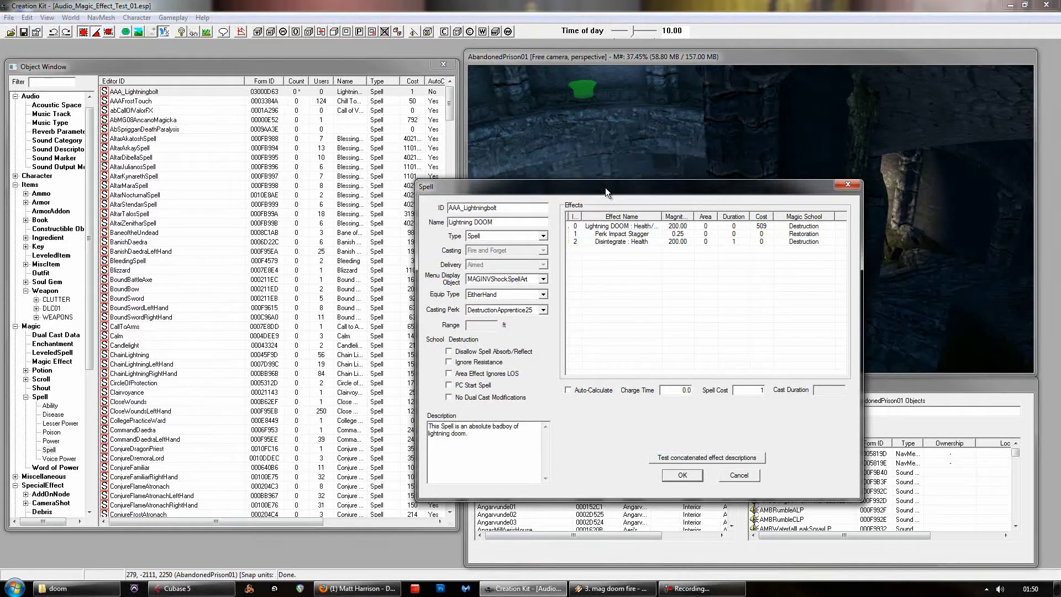
drag(606, 188, 599, 186)
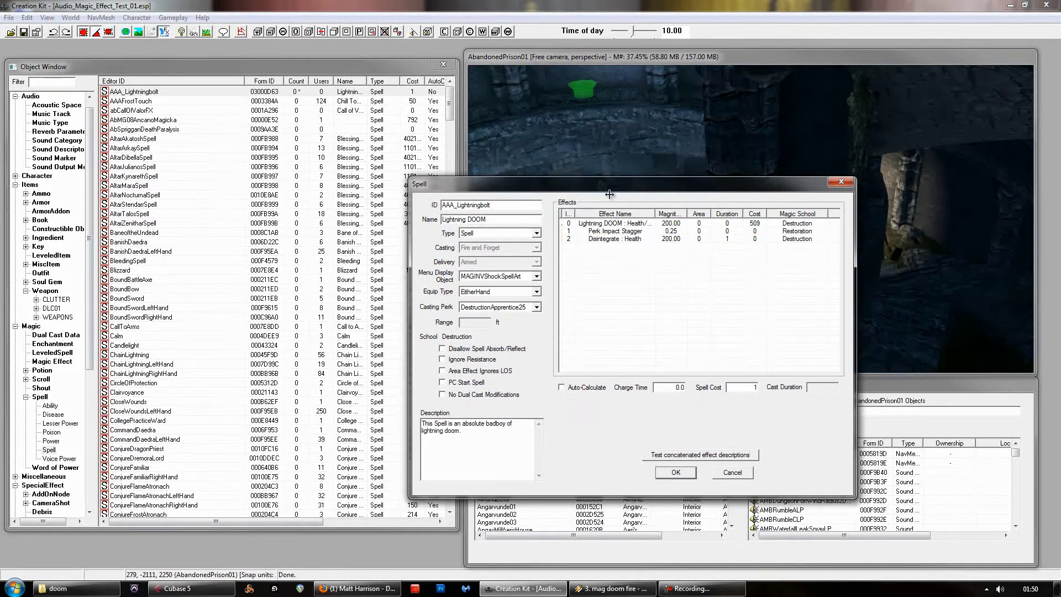
drag(655, 213, 677, 214)
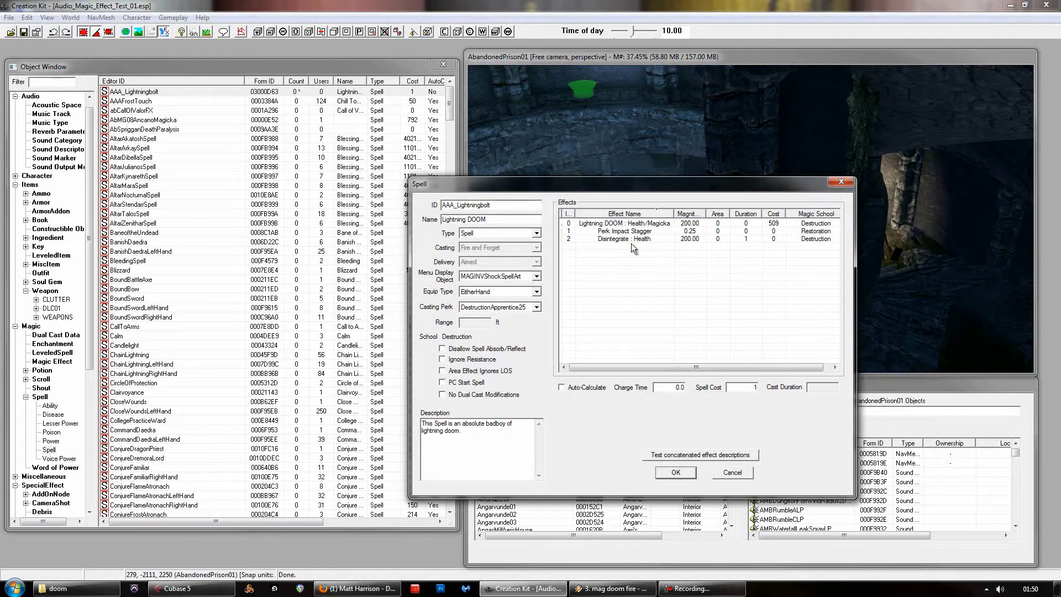
Review the effect names and the description text of the AAA_Lightningbolt spell.
click(592, 225)
click(605, 244)
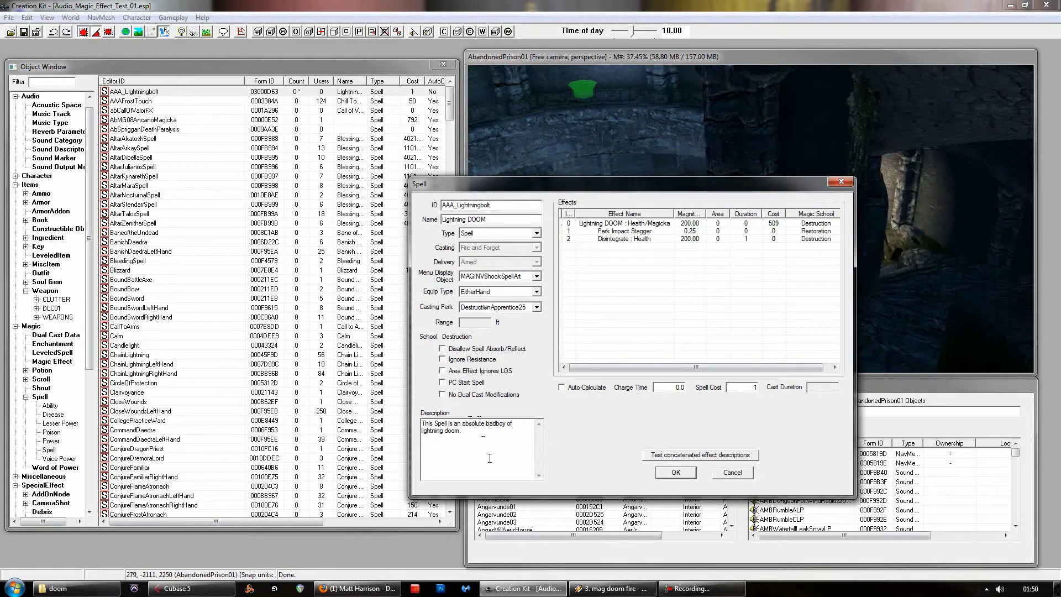
drag(486, 436, 461, 432)
click(423, 424)
click(469, 433)
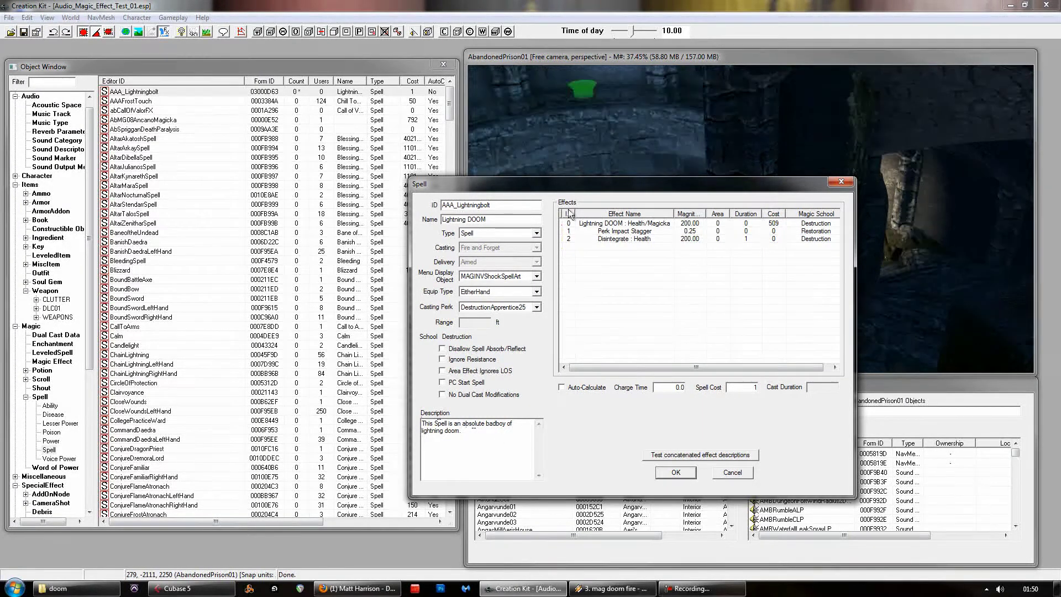
Examine the spell's Lightning DOOM, Perk Impact Stagger and Disintegrate effects, widening the Index column to read its heading.
click(614, 223)
click(614, 231)
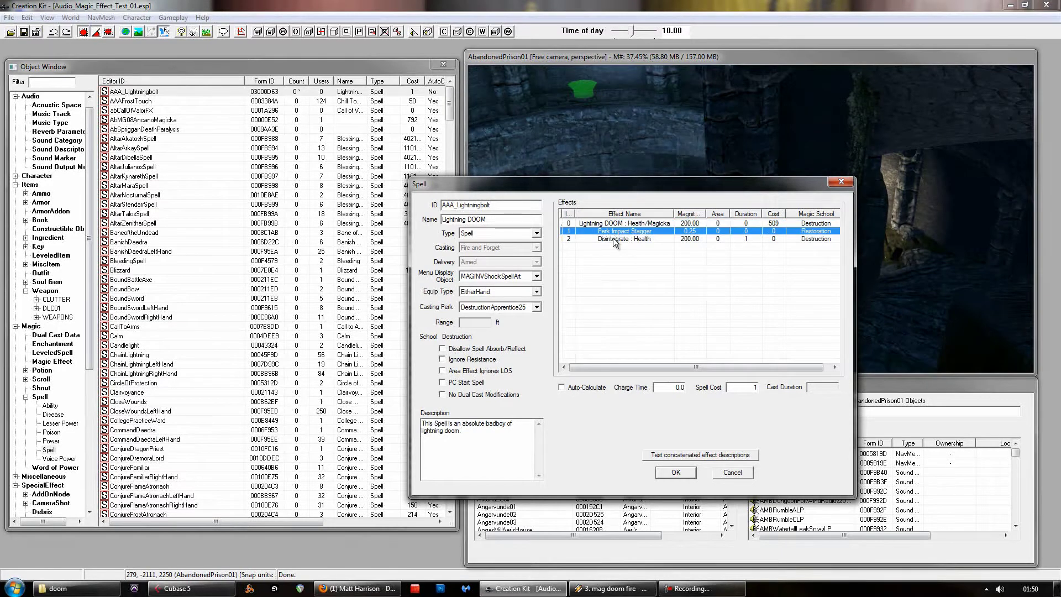
click(616, 239)
click(611, 231)
click(611, 223)
click(612, 231)
click(614, 239)
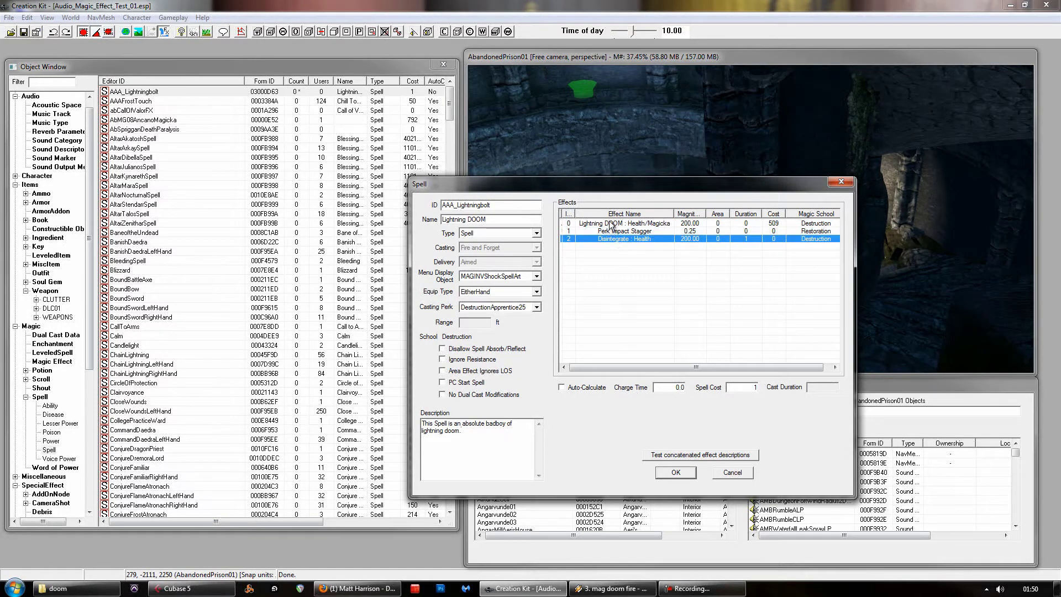
click(612, 223)
drag(575, 213, 591, 213)
click(616, 231)
click(619, 238)
click(614, 223)
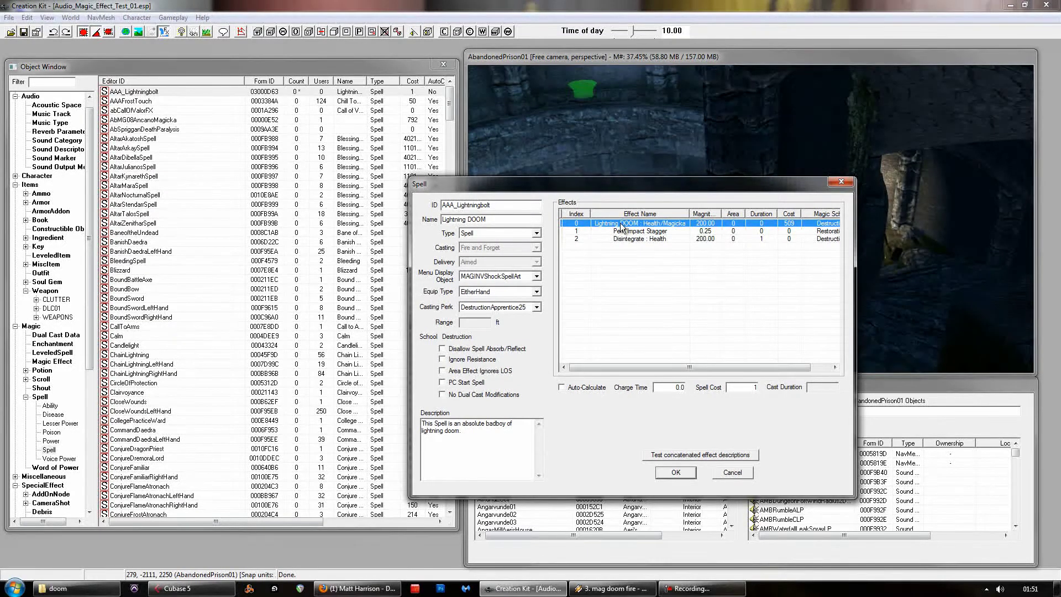
Inspect the Lightning DOOM effect item's available effects, magnitude, duration and costs, and close it without changes.
double_click(621, 223)
drag(575, 219, 629, 281)
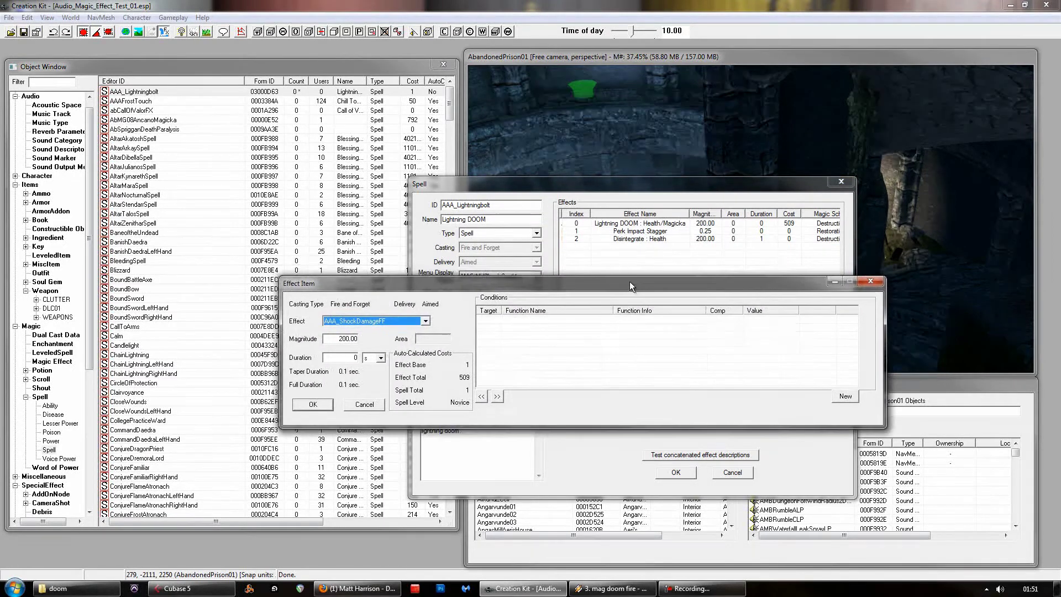
drag(456, 283, 462, 294)
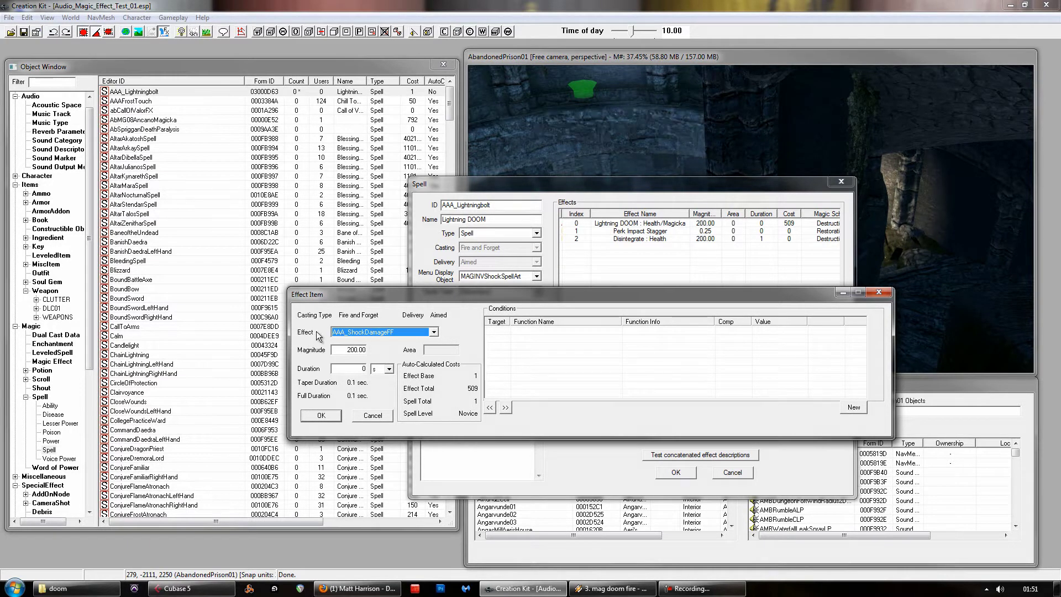
click(434, 332)
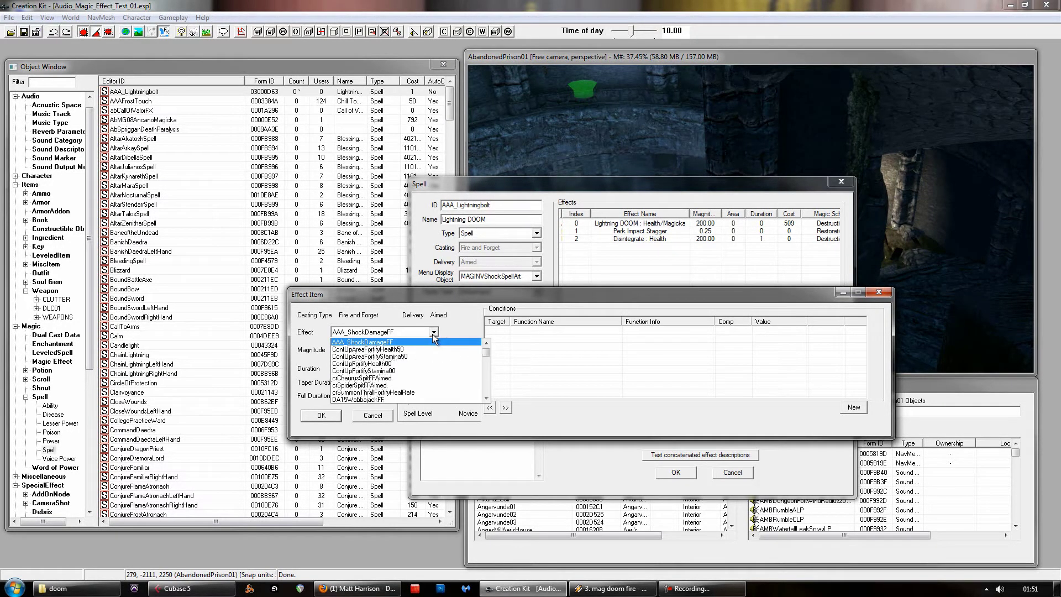
click(435, 338)
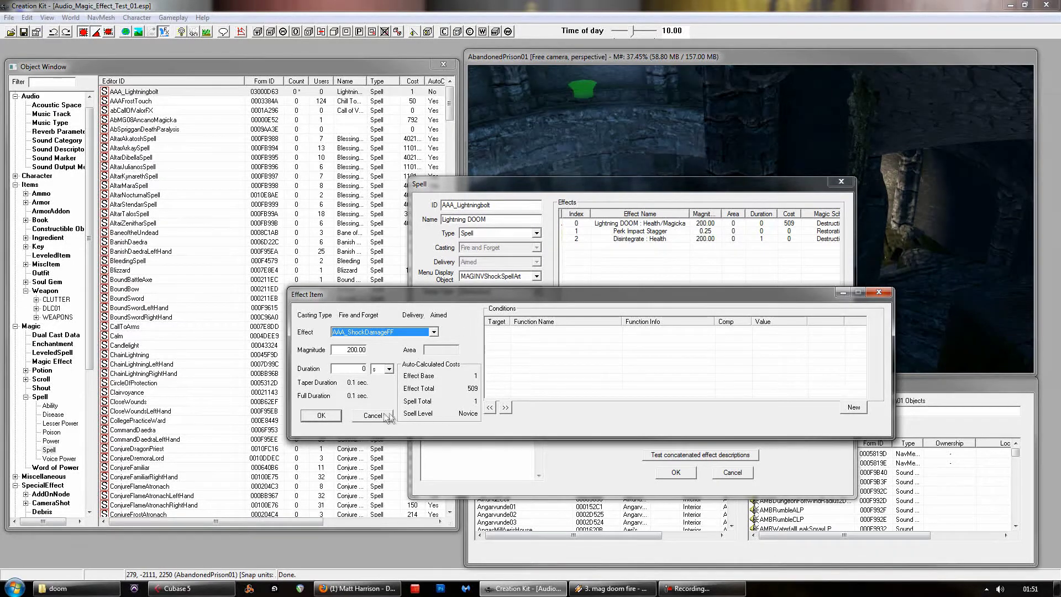
mouse_move(476, 295)
mouse_down()
mouse_move(465, 330)
mouse_move(460, 277)
mouse_move(474, 303)
mouse_up()
click(440, 336)
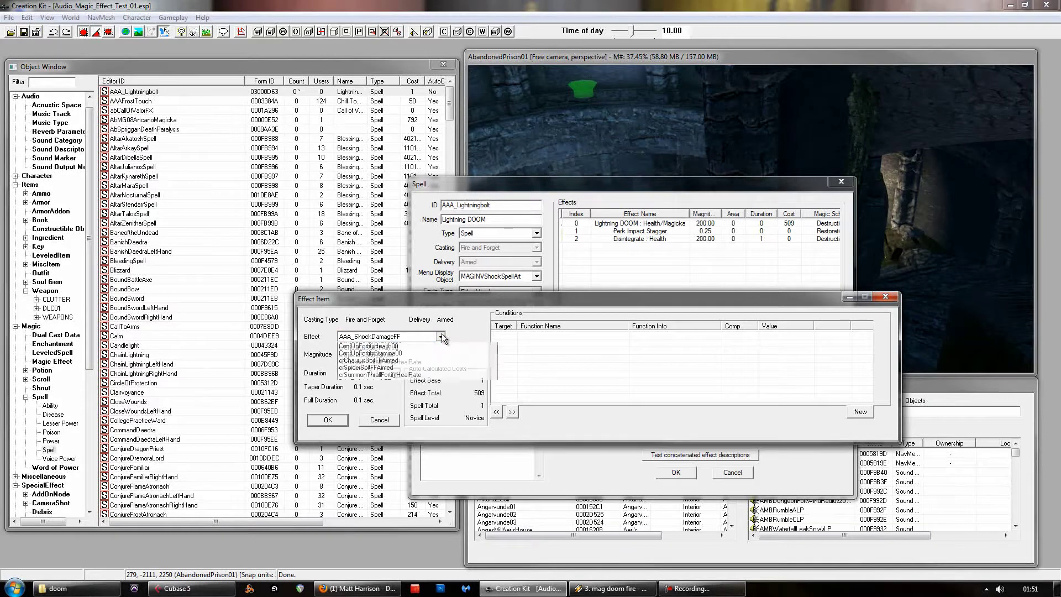
click(422, 348)
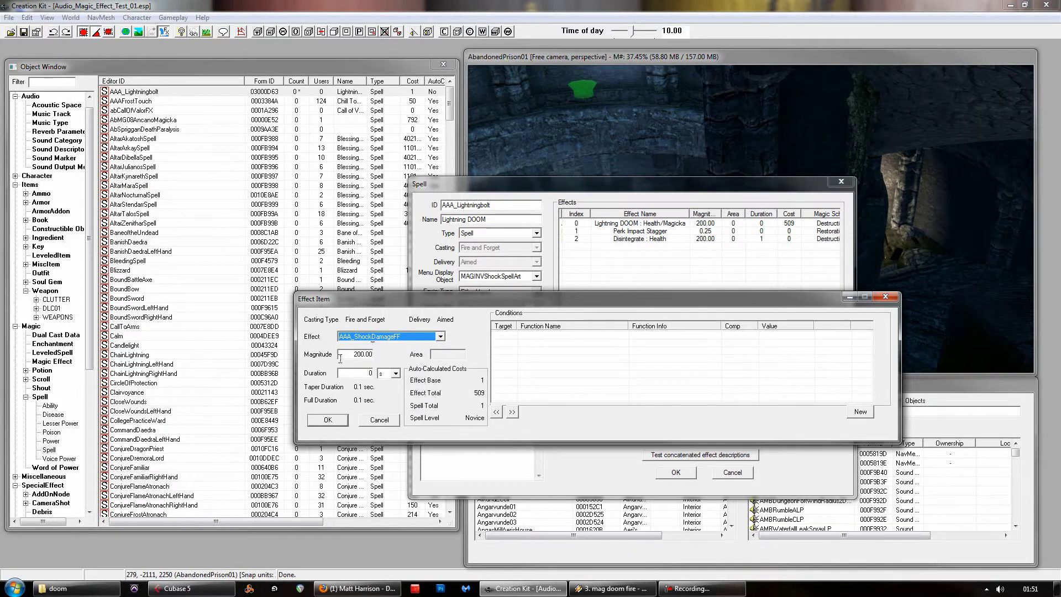
drag(341, 359, 373, 354)
click(365, 373)
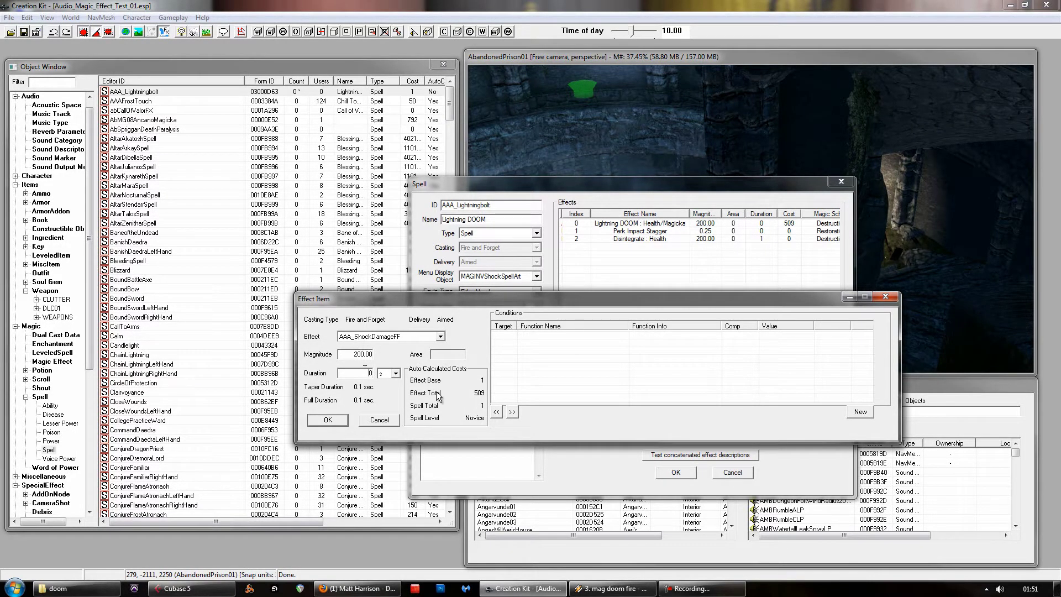
mouse_move(351, 354)
mouse_down()
mouse_move(394, 354)
mouse_move(349, 356)
mouse_up()
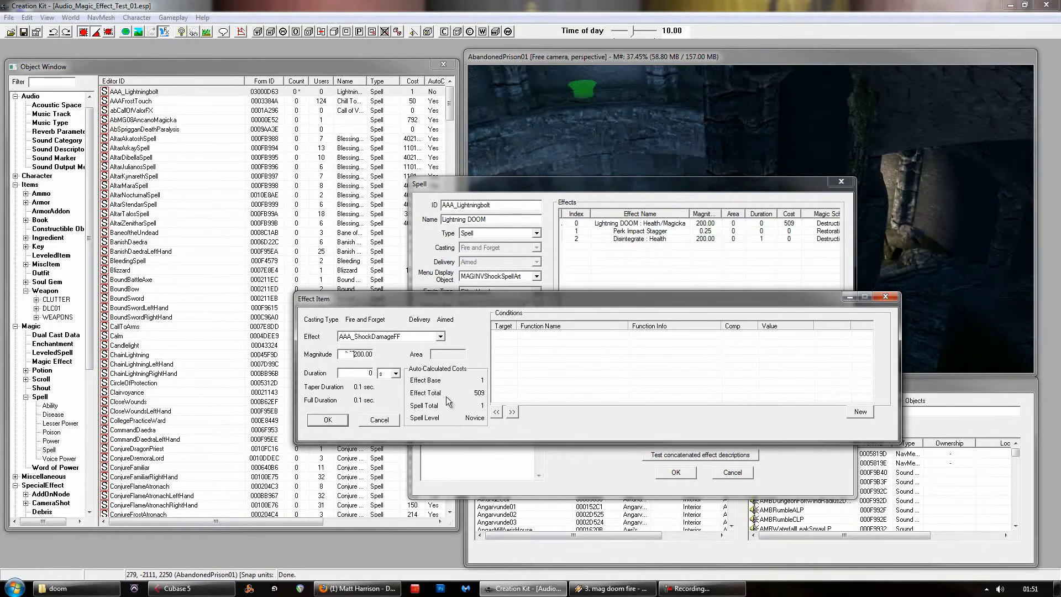
click(374, 421)
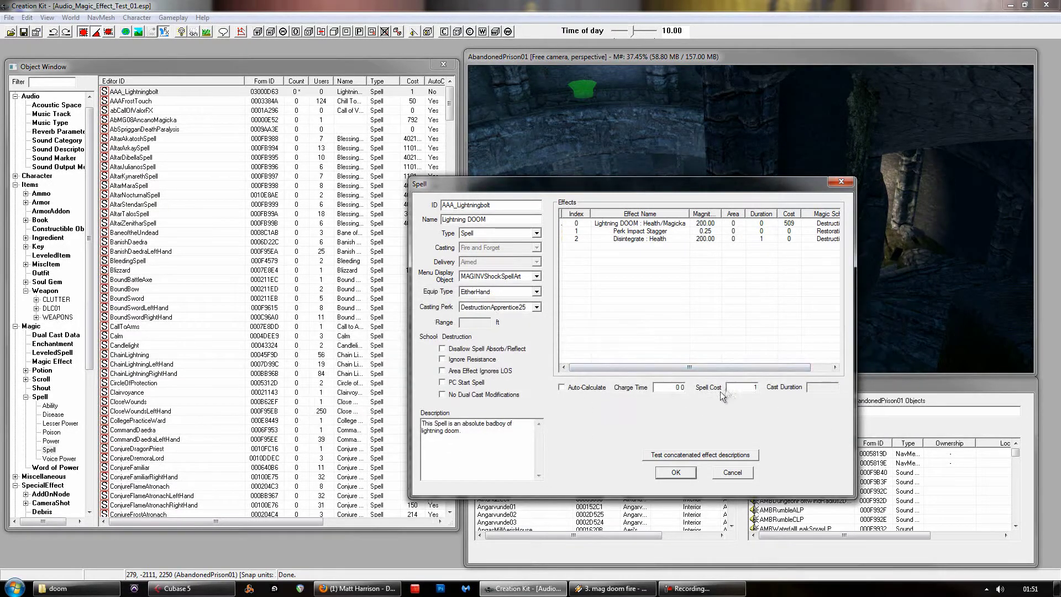
Check the spell's cost and charge time, and recheck which magic effect its Lightning DOOM entry uses.
click(755, 389)
click(670, 387)
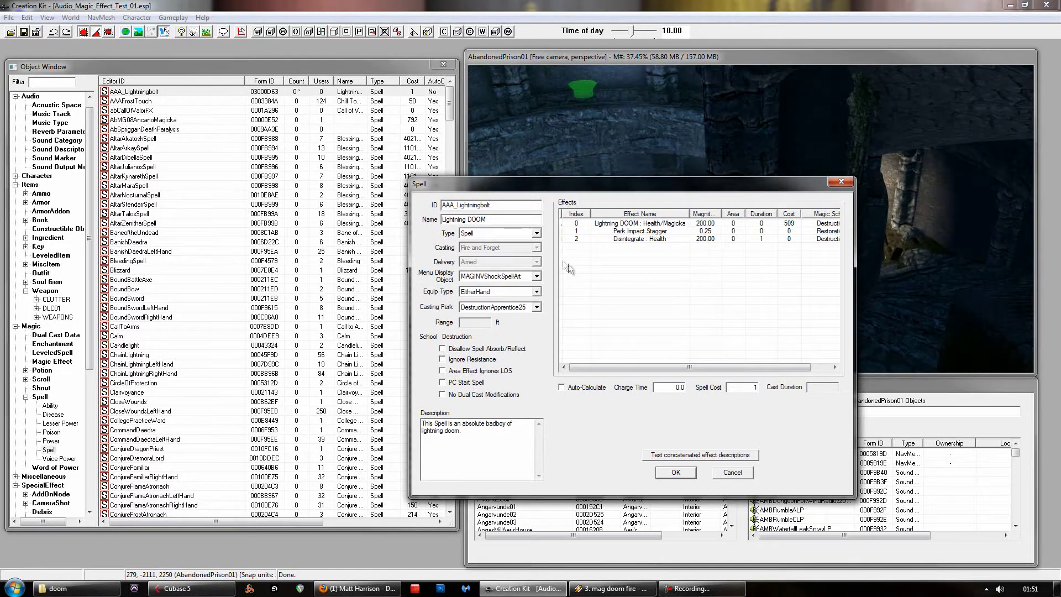
drag(515, 184, 592, 230)
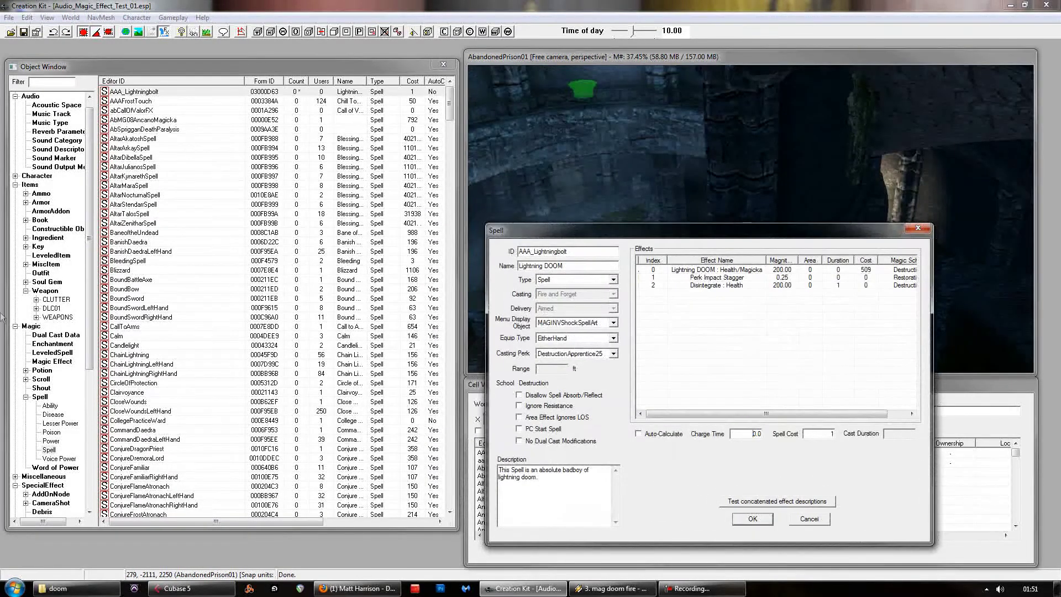
double_click(683, 270)
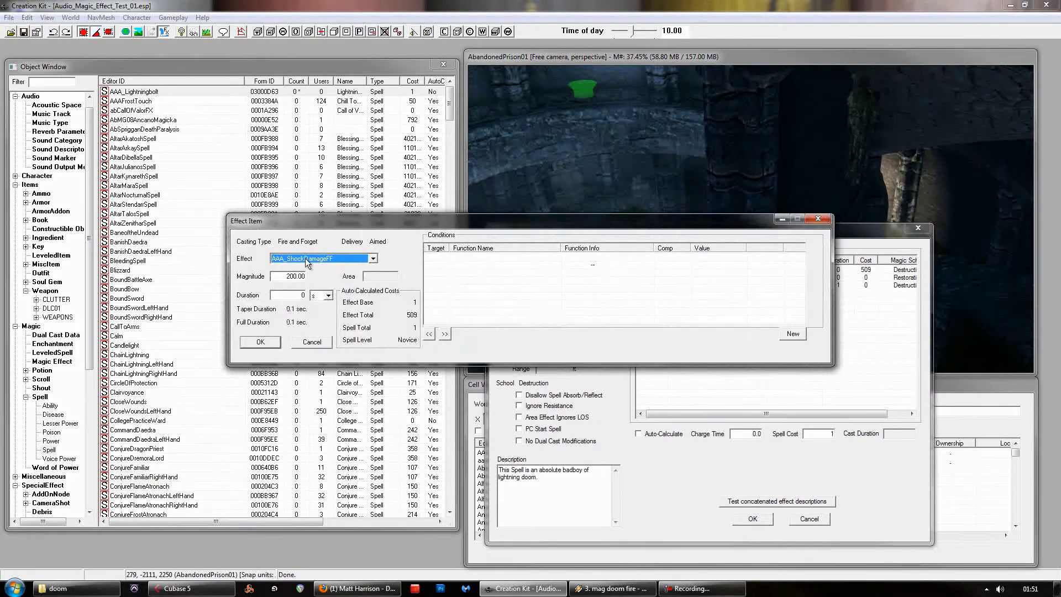
click(819, 219)
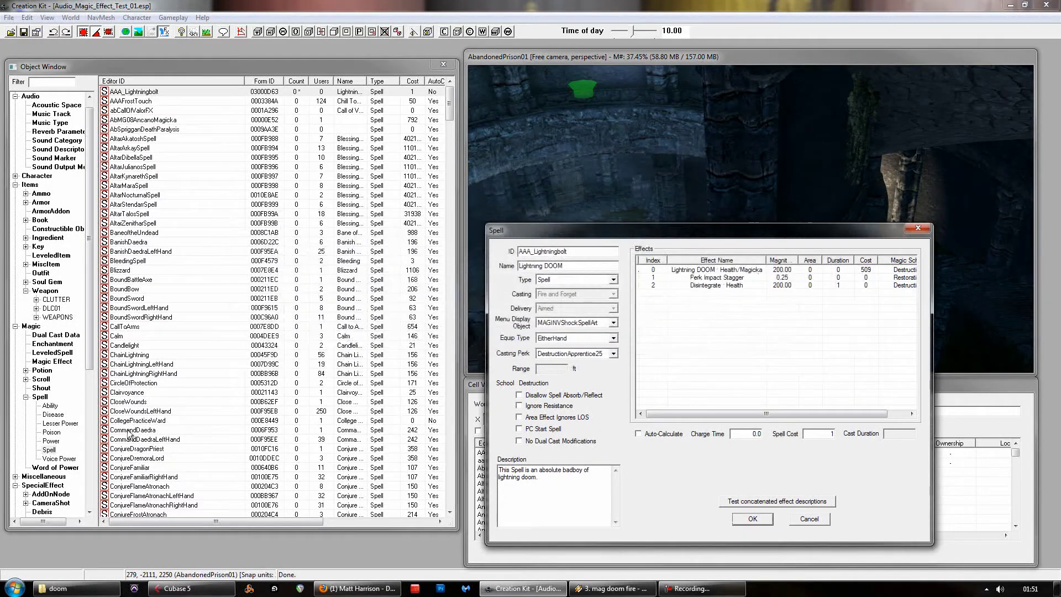
Open the AAA_ShockDamageFF magic effect for editing from the Magic Effect list.
click(48, 362)
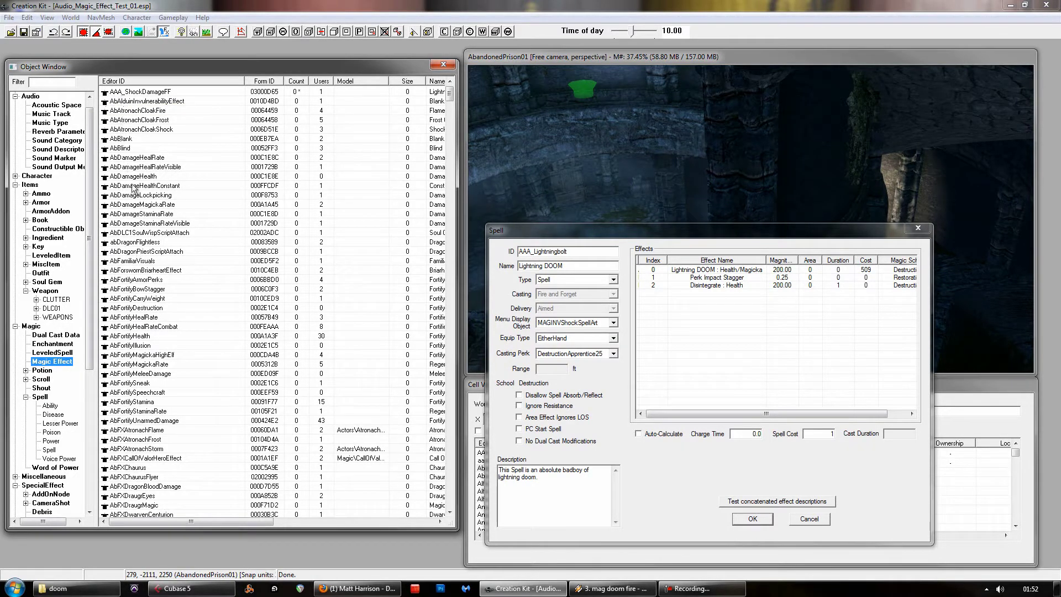
click(154, 94)
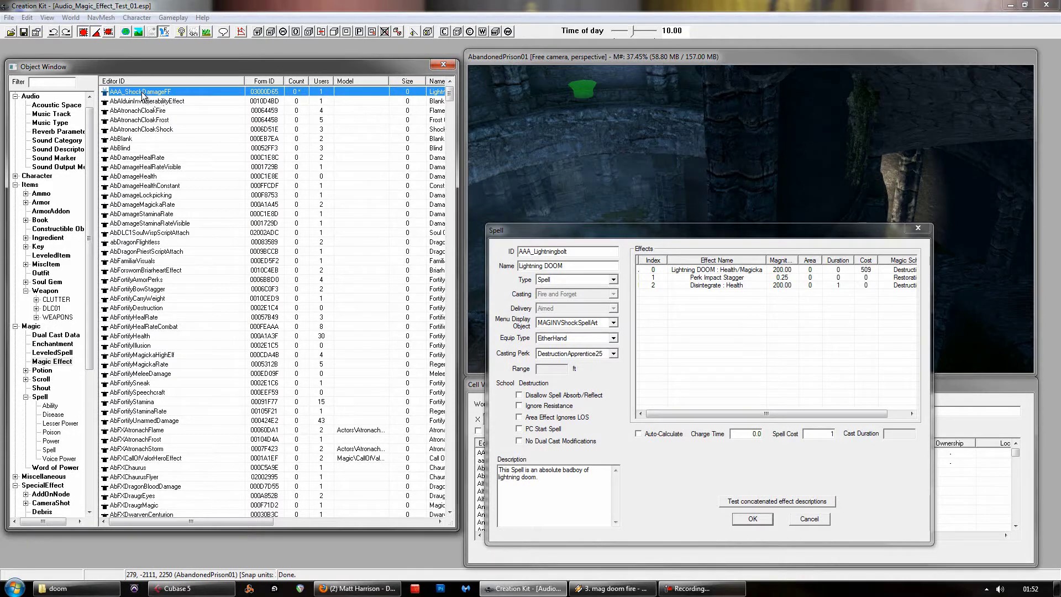
double_click(143, 93)
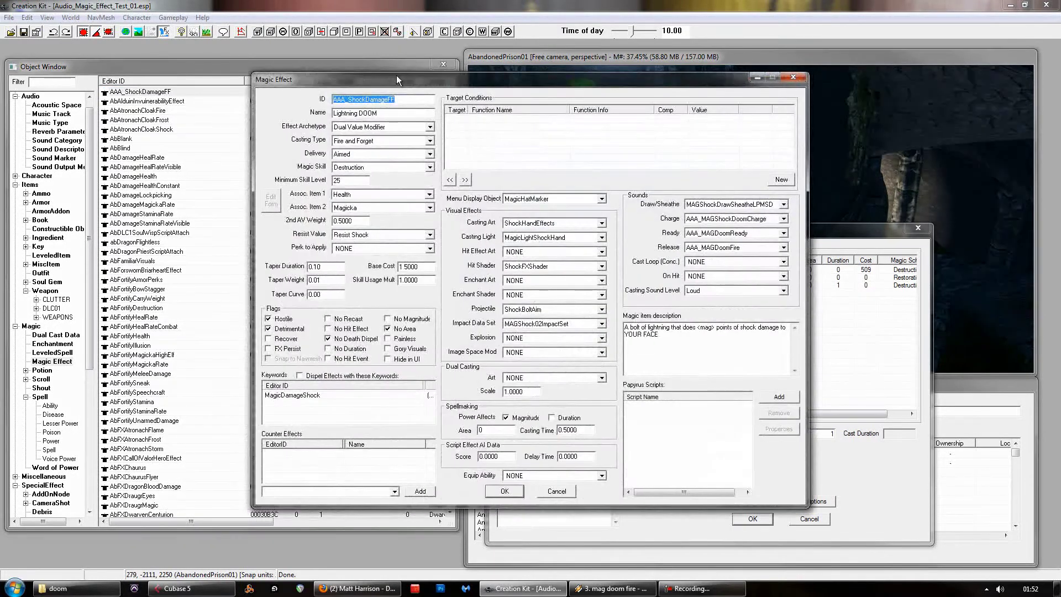
drag(397, 79, 515, 87)
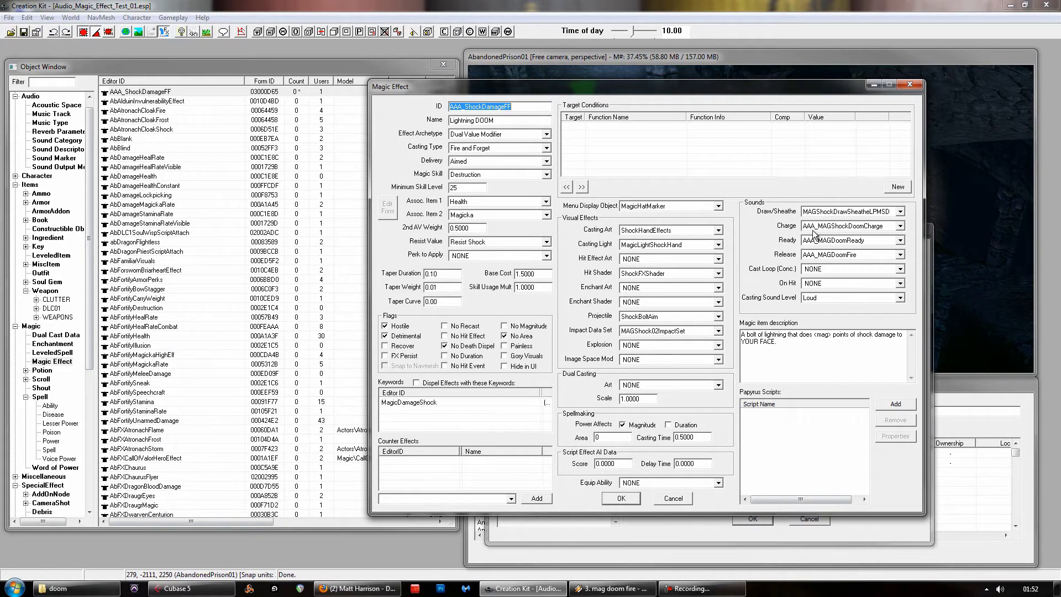
Review the magic effect's sound assignments and the Casting Sound Level options, keeping Loud selected.
click(804, 212)
click(900, 299)
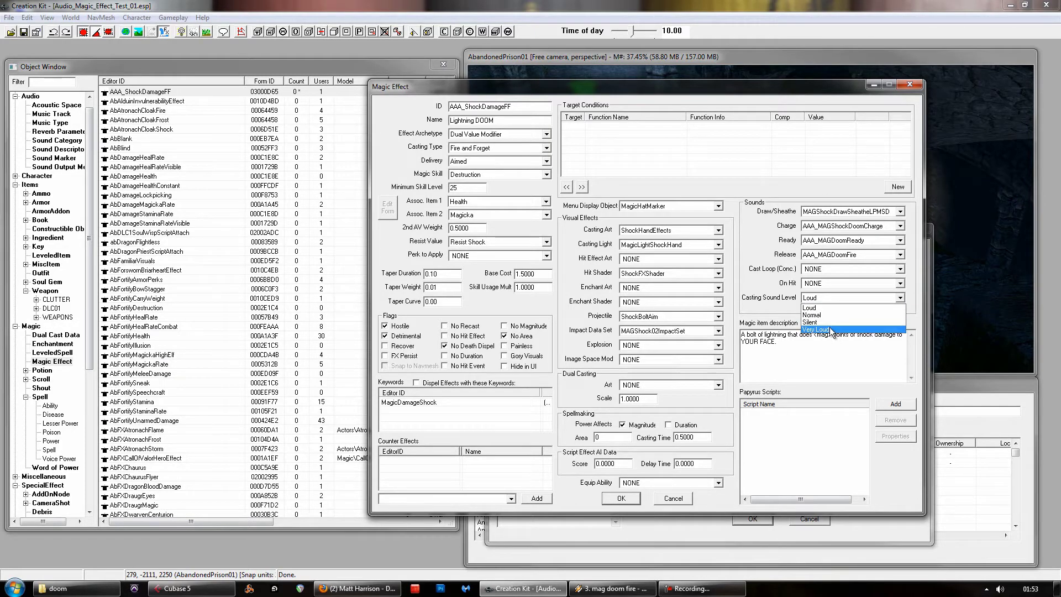
click(818, 308)
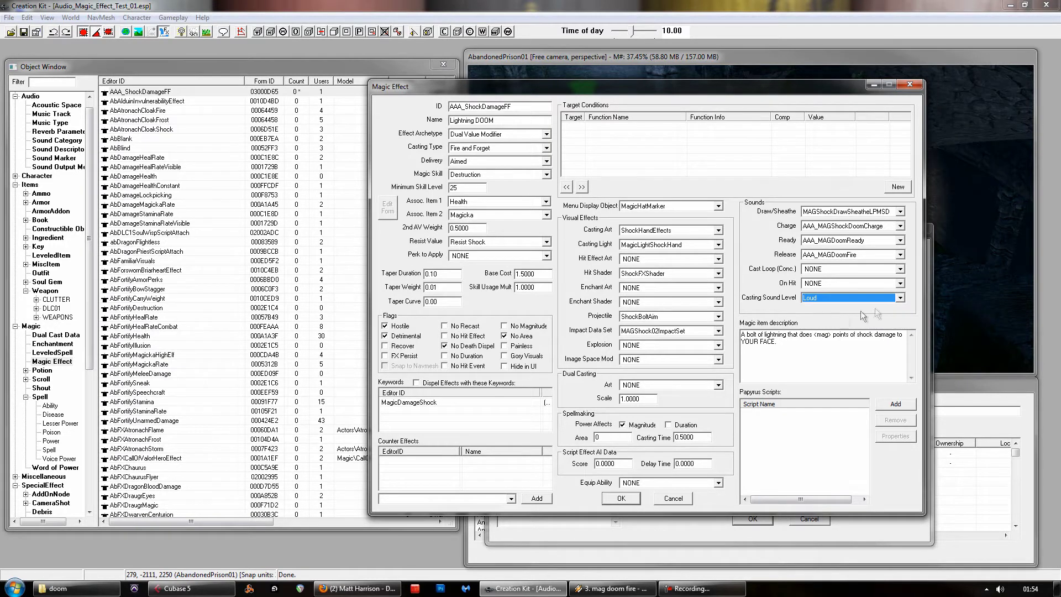
Look over the Casting Sound Level options, keeping Loud, and check the Draw/Sheathe and Charge sound assignments.
click(900, 298)
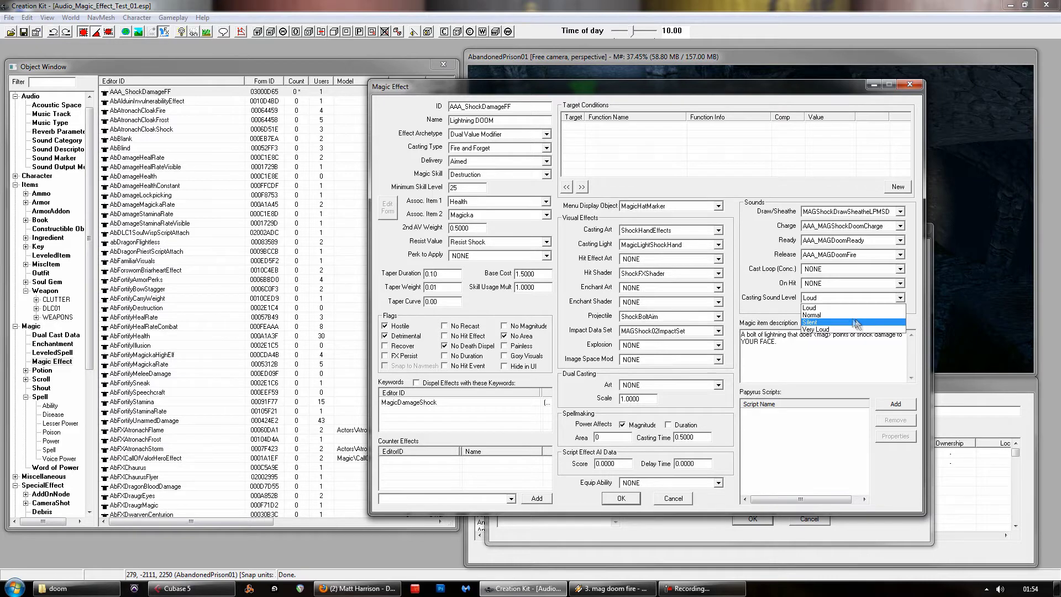
click(819, 309)
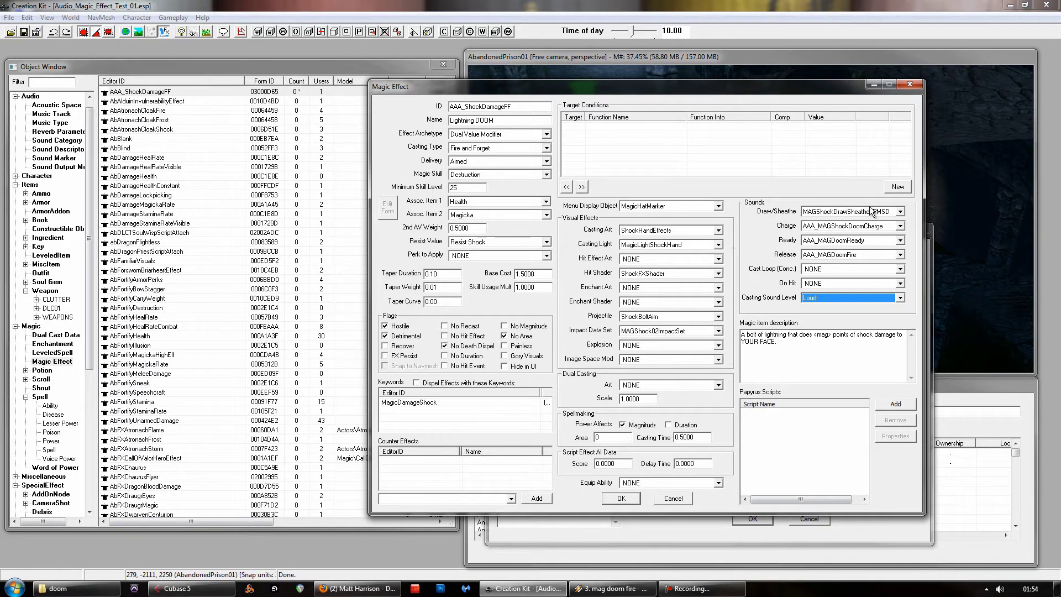
click(900, 212)
click(899, 213)
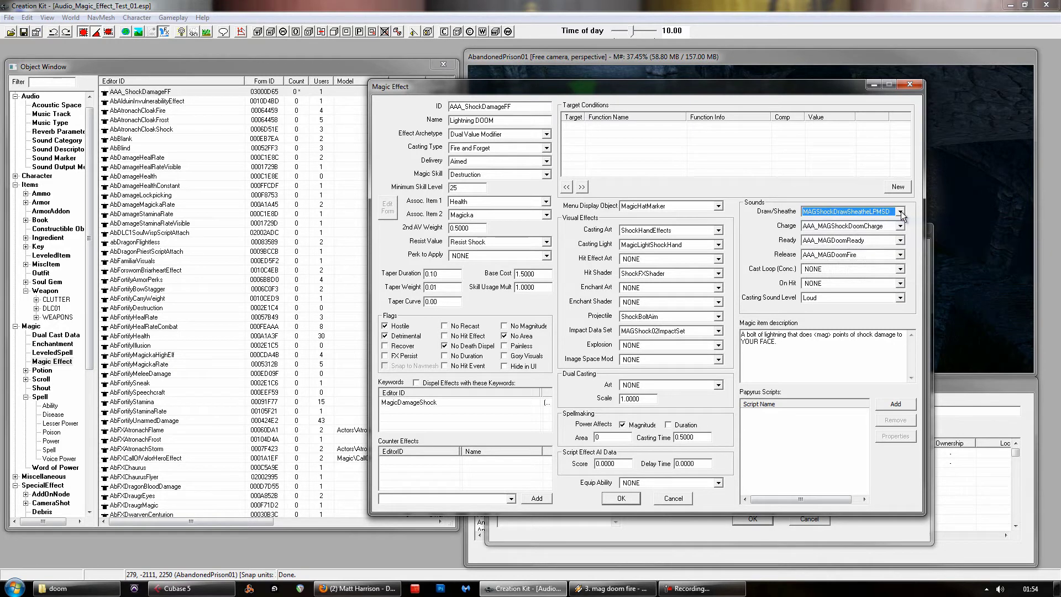
click(901, 226)
click(900, 226)
Move the Magic Effect window aside, list the Sound Descriptor forms, and jump to the entries starting with "mag".
drag(643, 86, 732, 131)
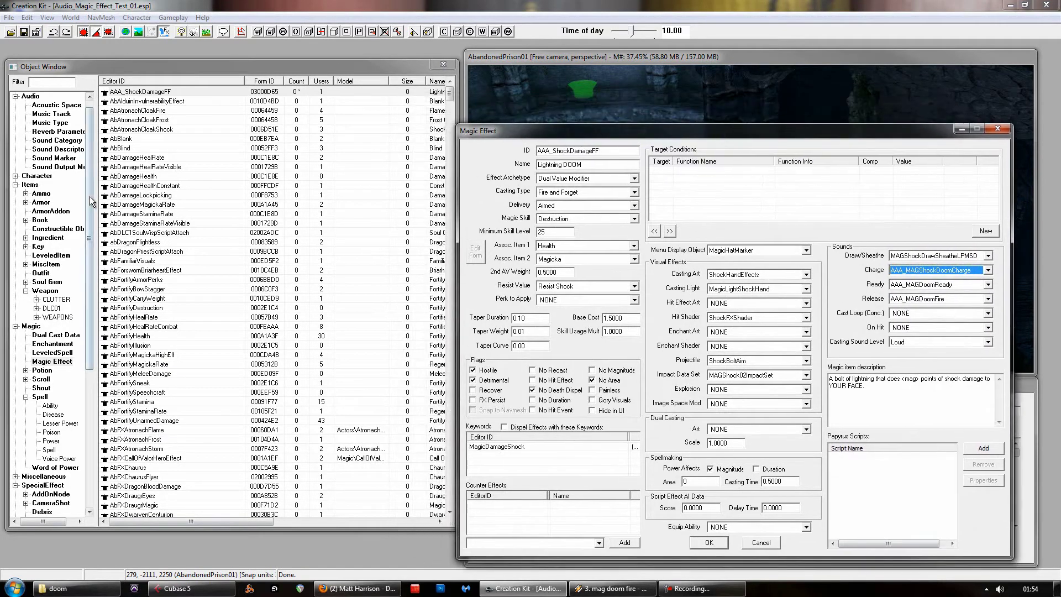
click(51, 149)
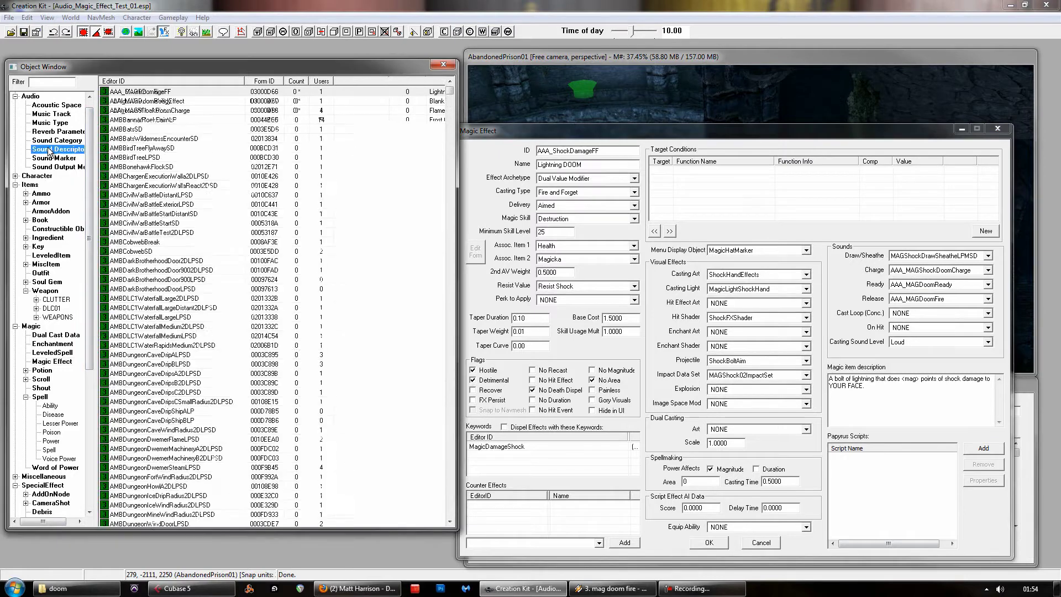
click(137, 213)
text(mag)
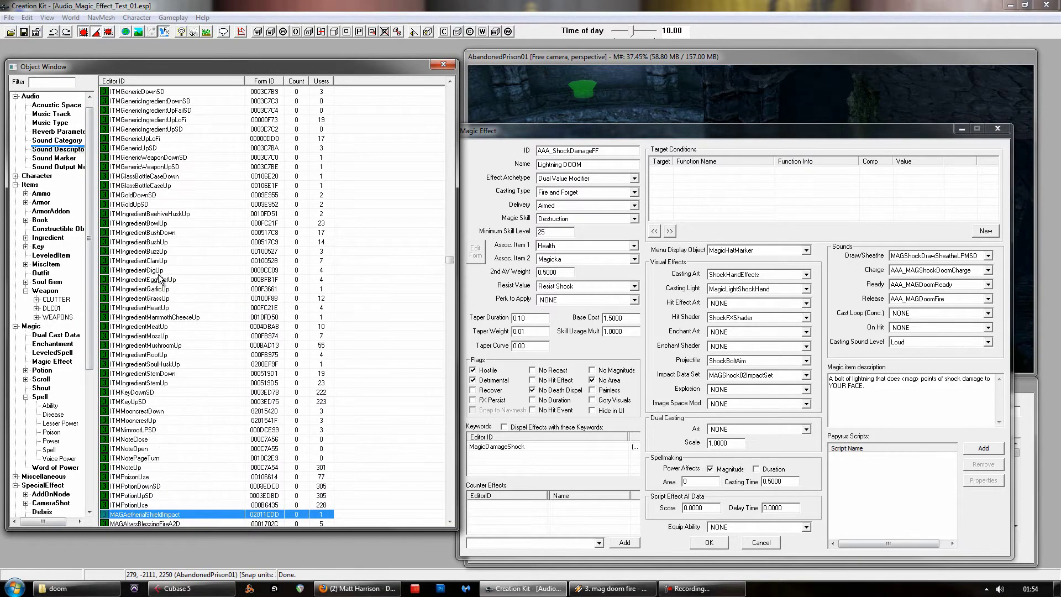
scroll(159, 278, down, 12)
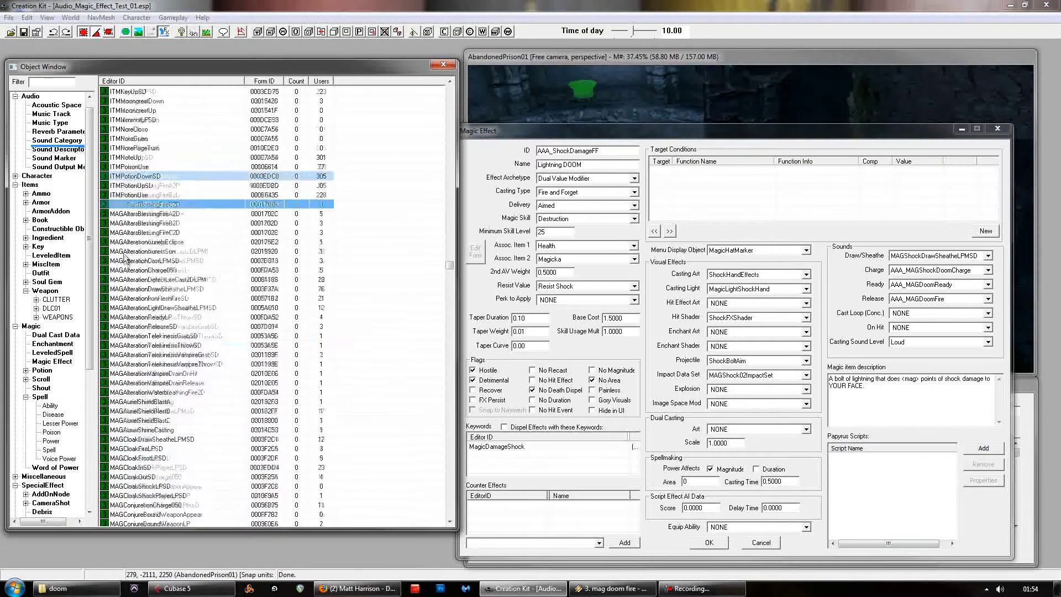
Browse the magic-related sound descriptors in the list, from MAGAetherialShieldImpact through the MAGAlteration entries.
click(123, 196)
key(Down)
key(Down)
key(Down)
key(Down)
key(Down)
key(Down)
key(Down)
key(Down)
key(Down)
key(Down)
key(Down)
key(Down)
key(Down)
key(Down)
key(Down)
key(Down)
key(Down)
key(Down)
key(Down)
key(Down)
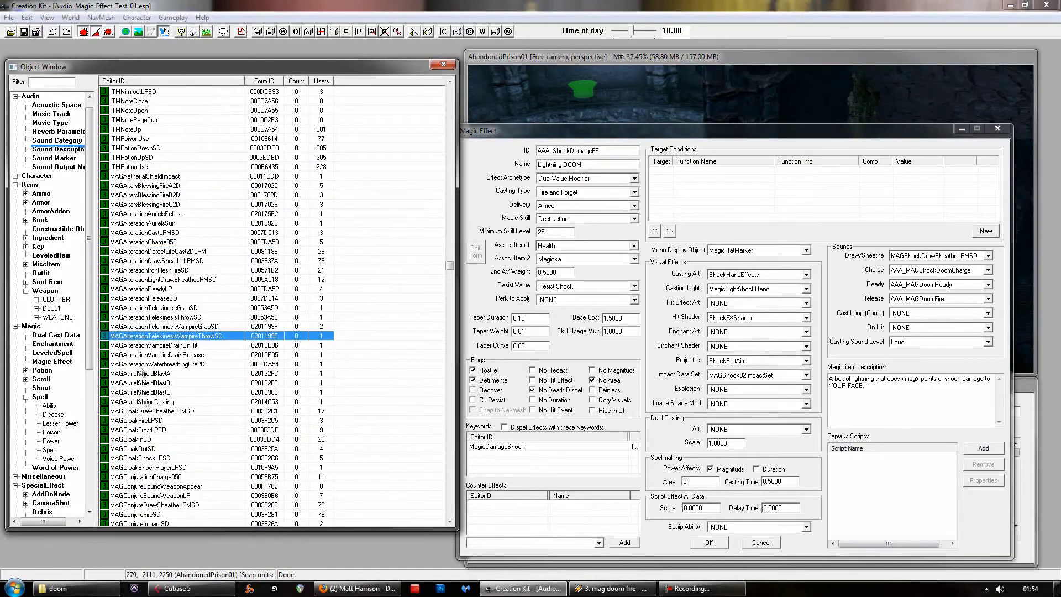
click(119, 289)
click(126, 251)
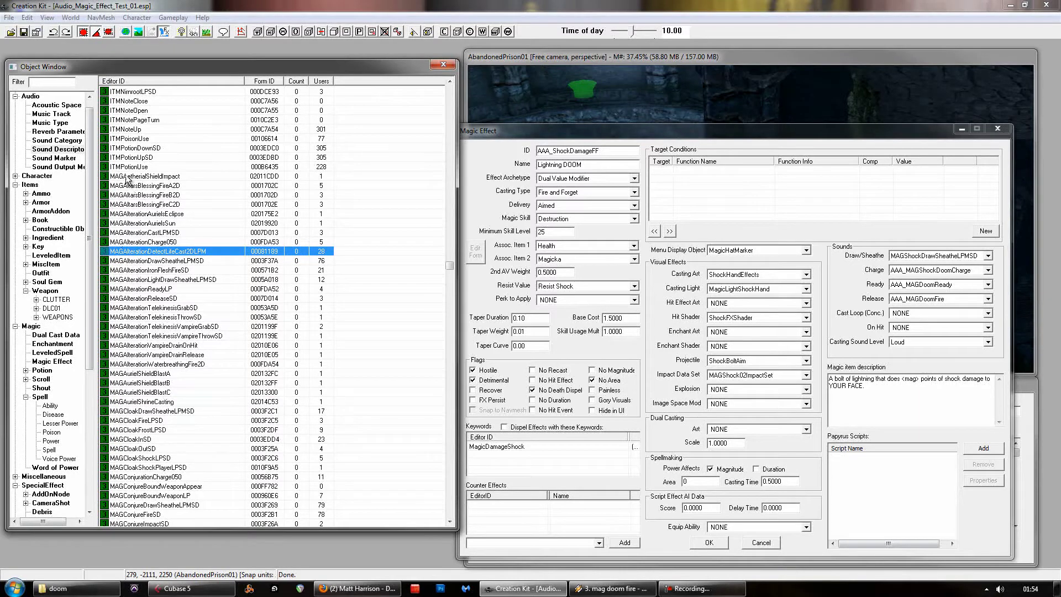
click(132, 176)
Find the custom AAA_ sound descriptors at the start of the list and compare AAA_MAGShockDoomCharge with the magic effect's Charge sound.
drag(449, 269, 449, 90)
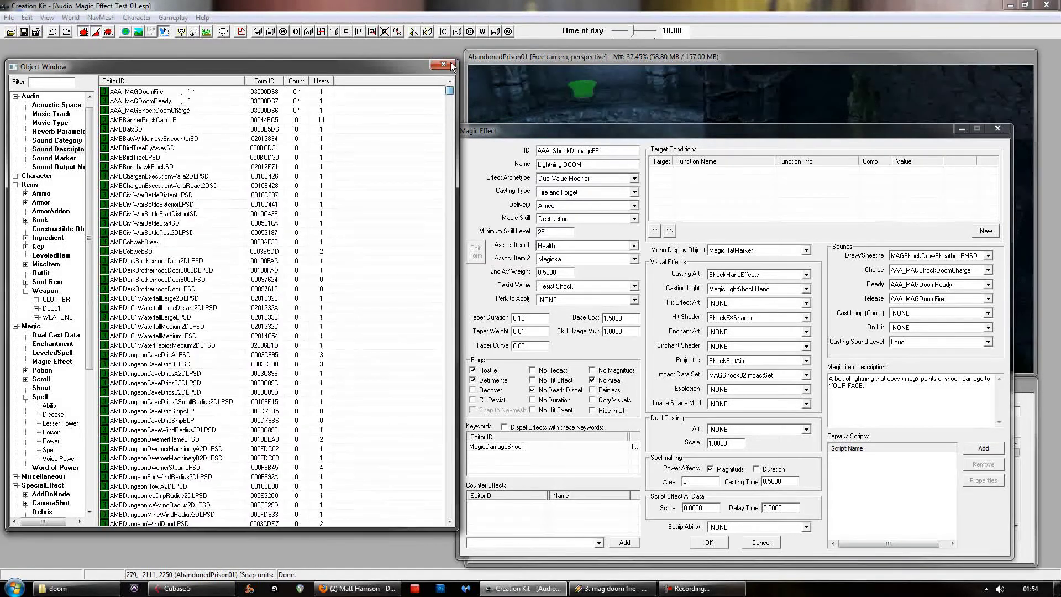
click(154, 91)
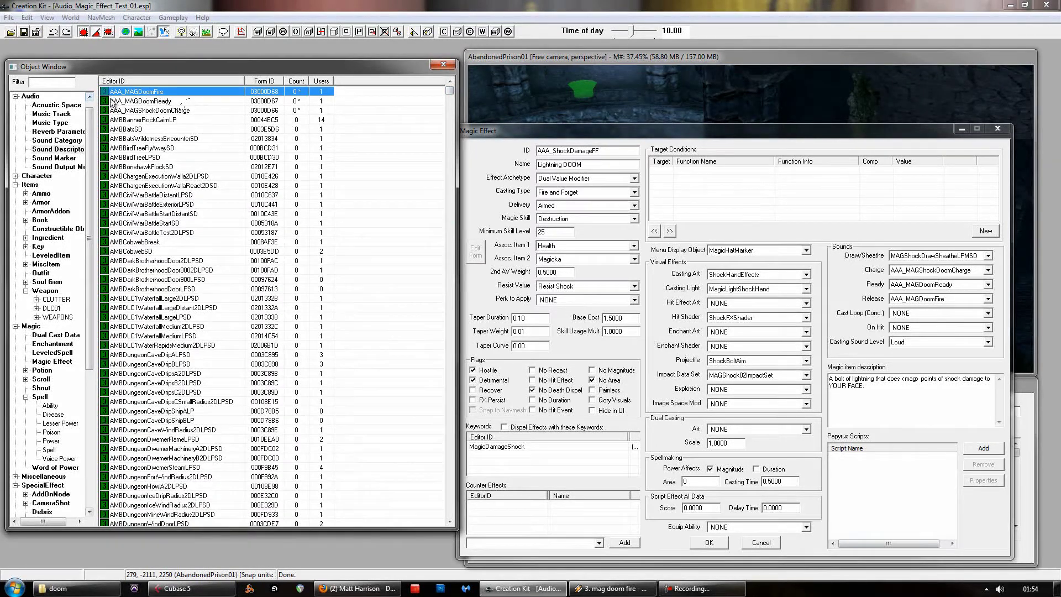
click(121, 119)
click(125, 111)
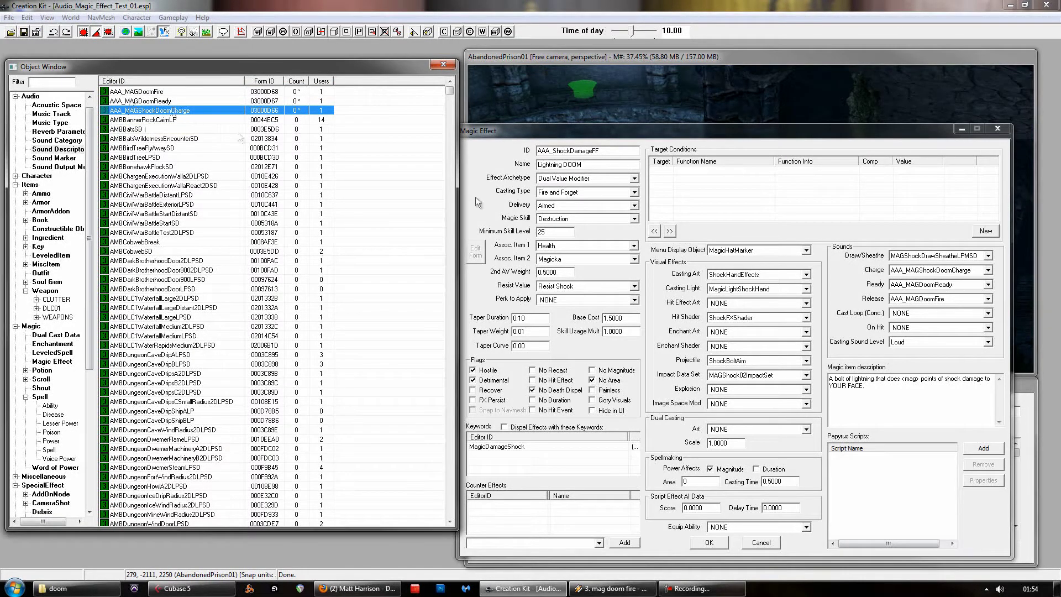
click(860, 259)
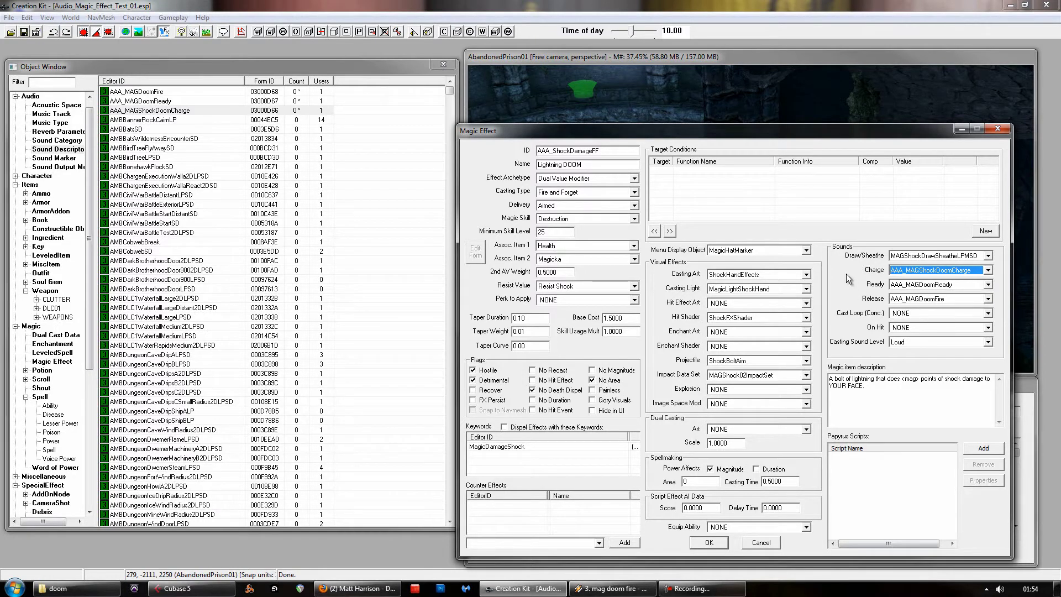
drag(731, 126, 731, 127)
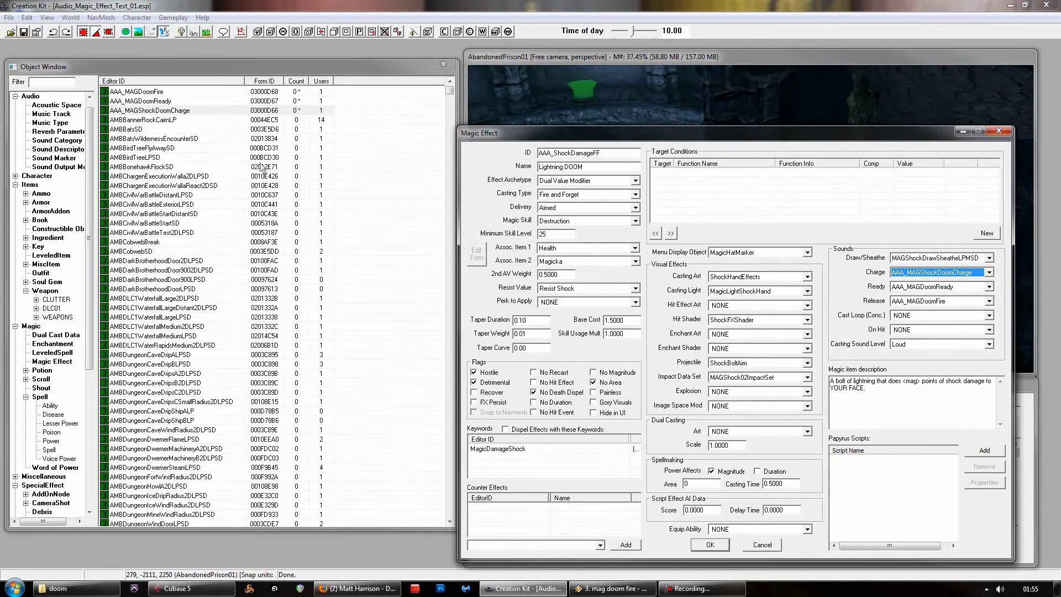
Open the AAA_MAGShockDoomCharge sound descriptor and audition its mag_doom_charge.wav file.
click(157, 110)
click(158, 110)
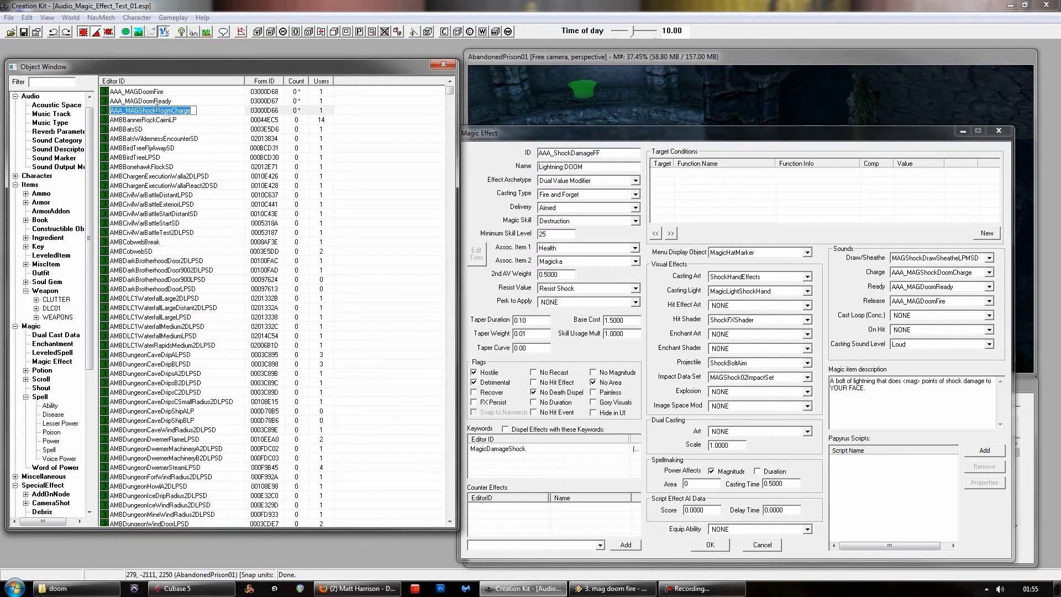
double_click(201, 109)
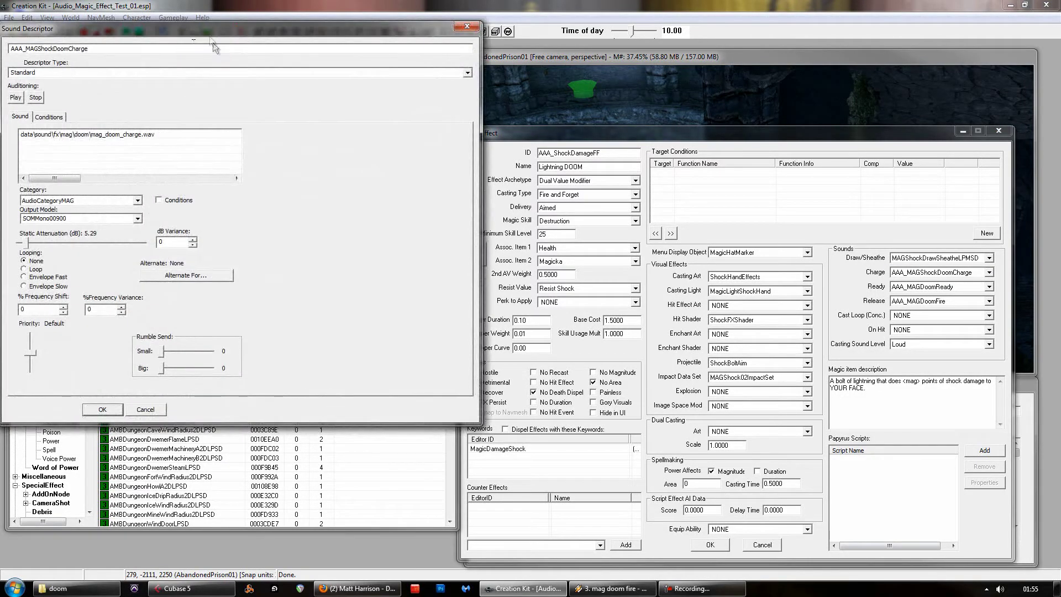
drag(220, 29, 540, 133)
click(438, 226)
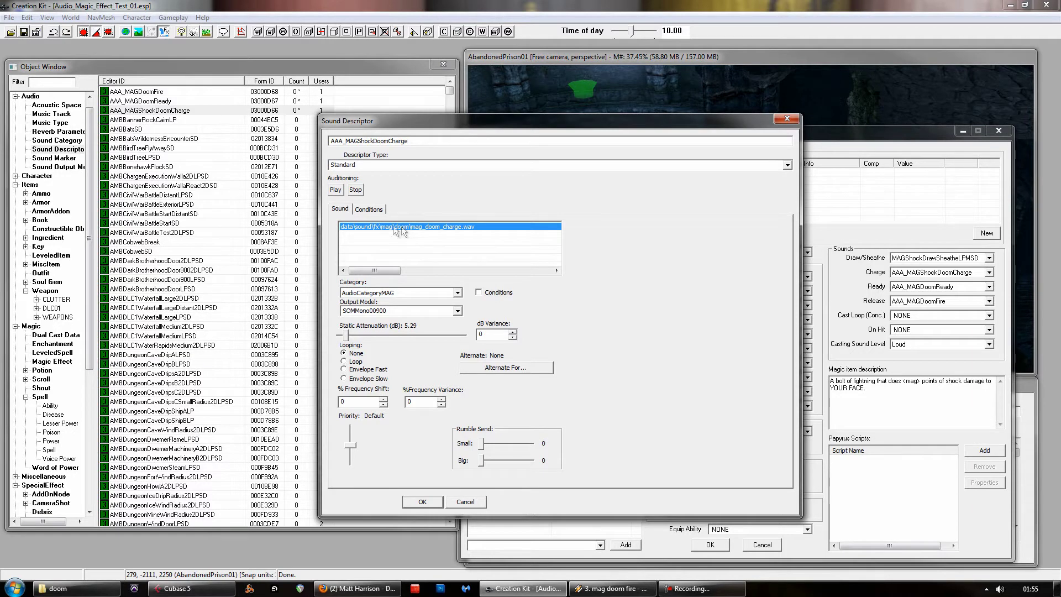
click(335, 190)
click(335, 192)
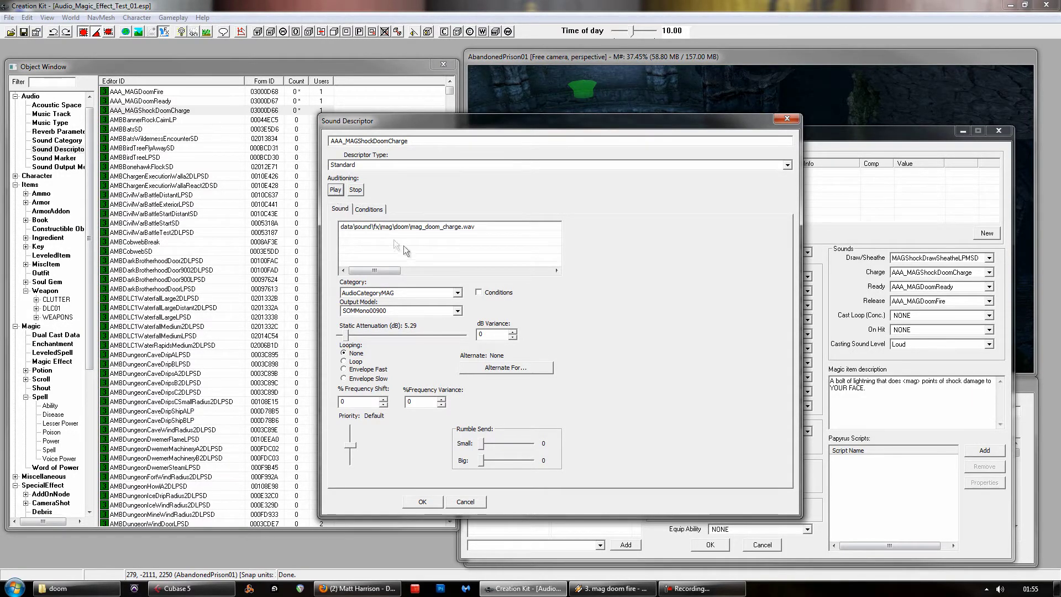
Switch to Windows Explorer and browse from the skyrim folder to Data\sound\fx\mag\doom.
click(77, 588)
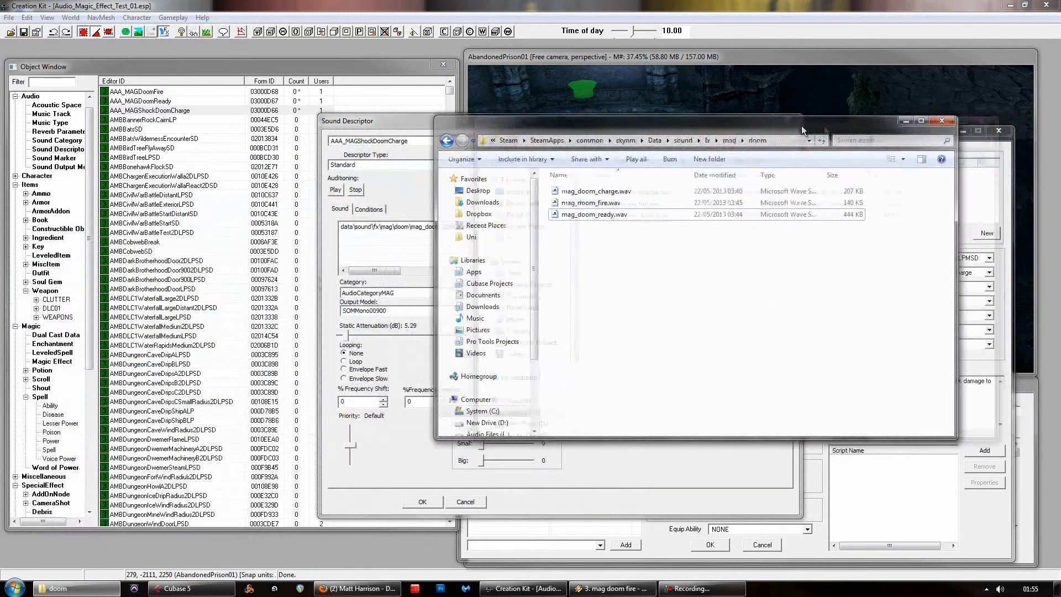
click(616, 141)
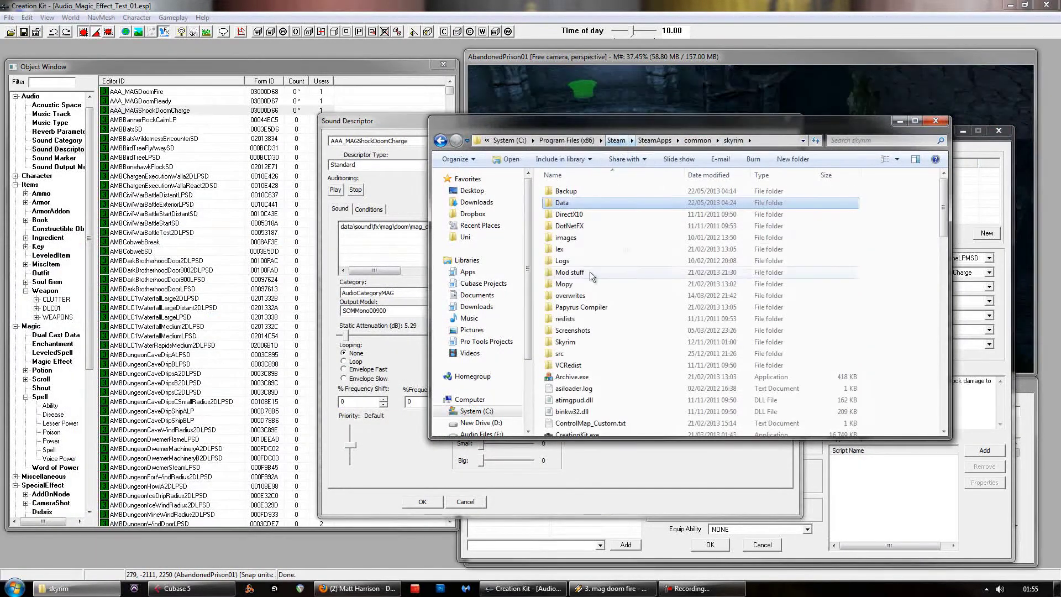
double_click(558, 198)
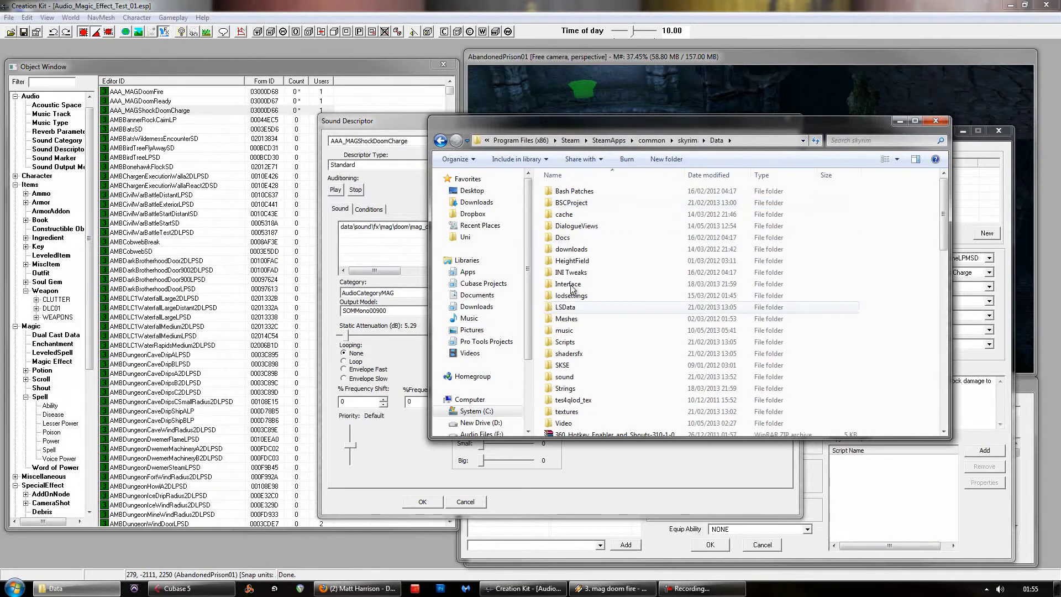
double_click(565, 377)
double_click(556, 192)
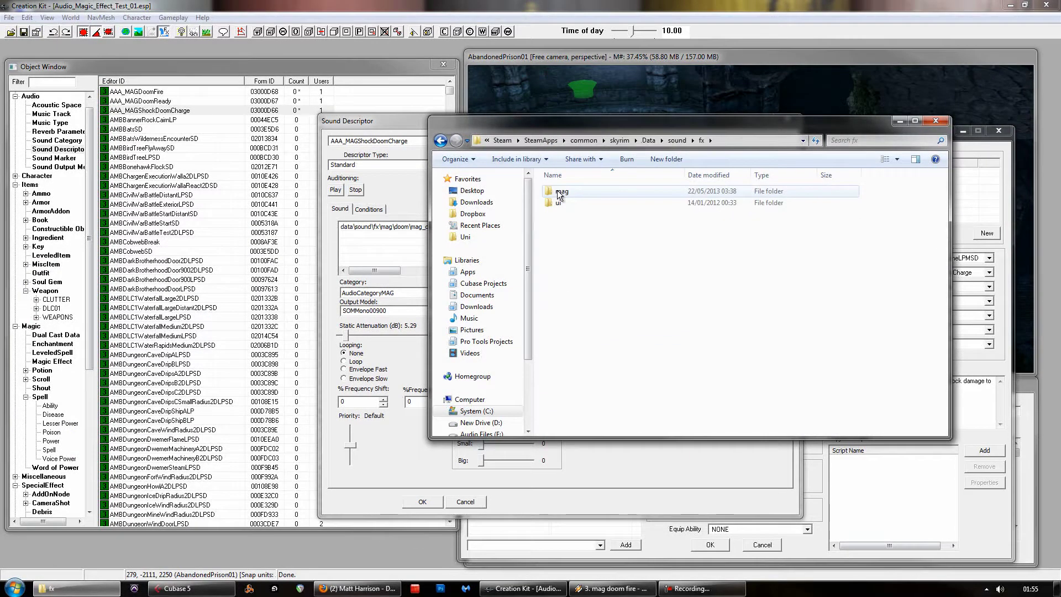
double_click(576, 191)
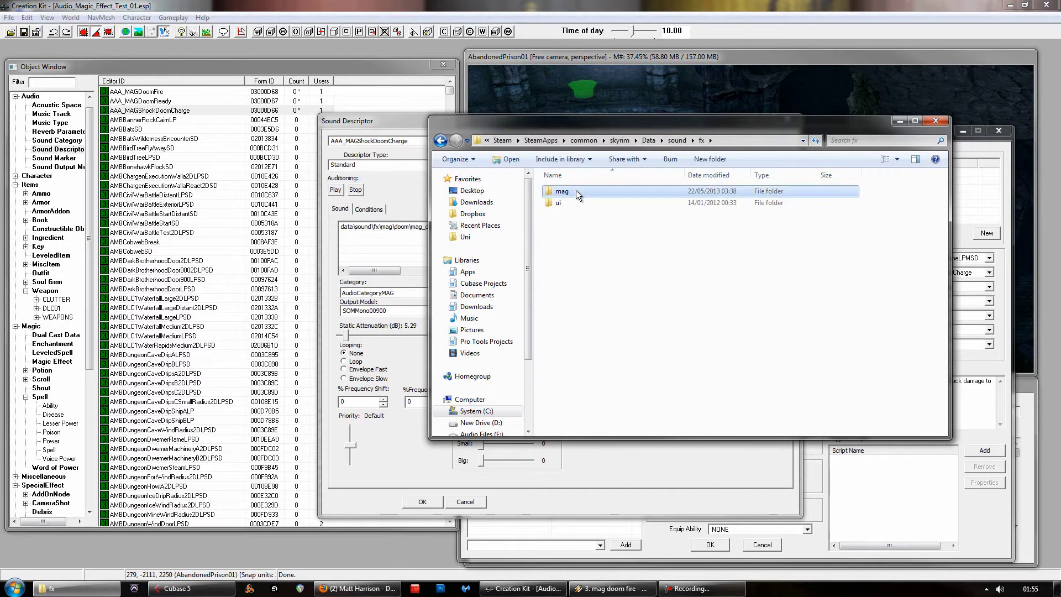
double_click(553, 190)
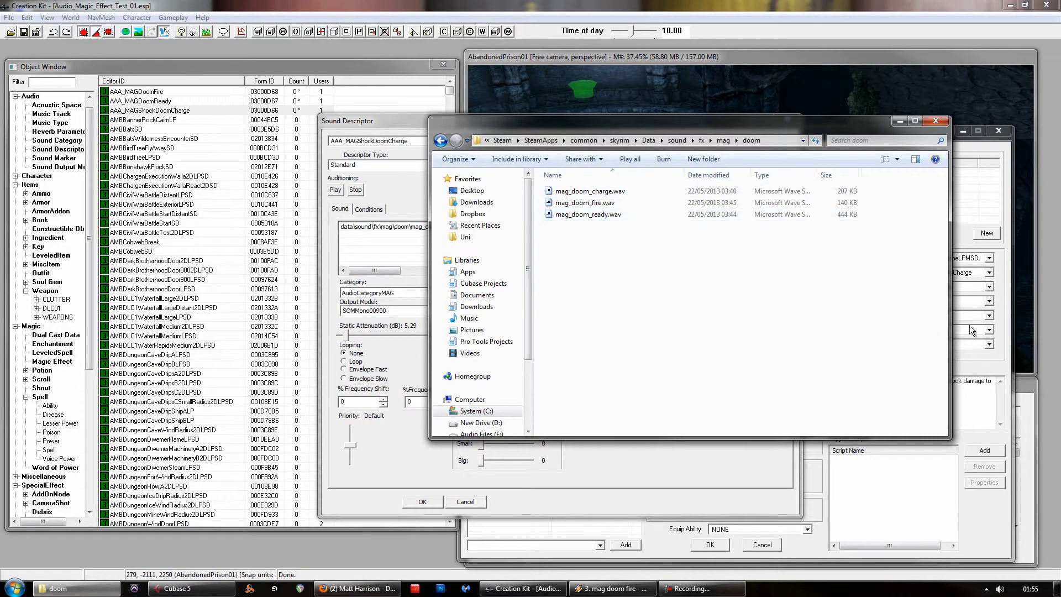
Examine the charge, fire and ready WAV files in the doom folder, then move the folder window off the sound descriptor.
drag(950, 298, 889, 298)
click(578, 191)
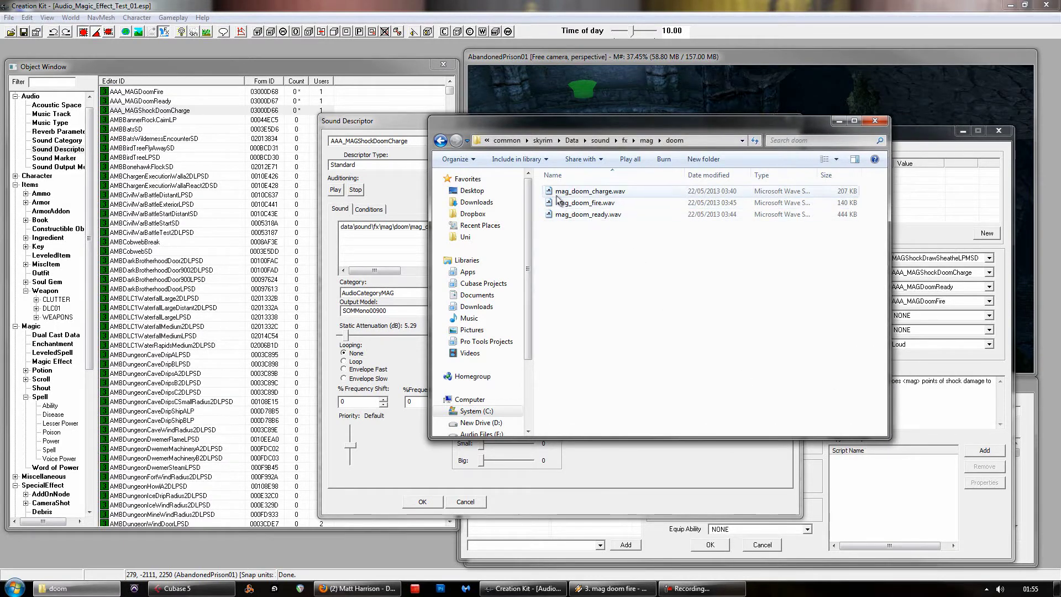
click(570, 213)
click(625, 256)
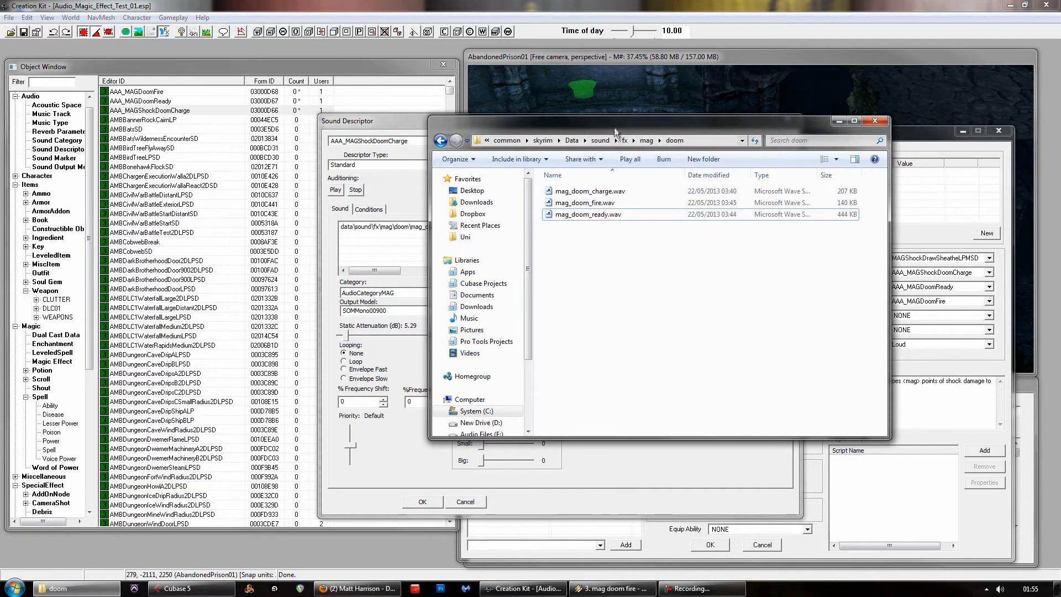
drag(619, 131, 250, 455)
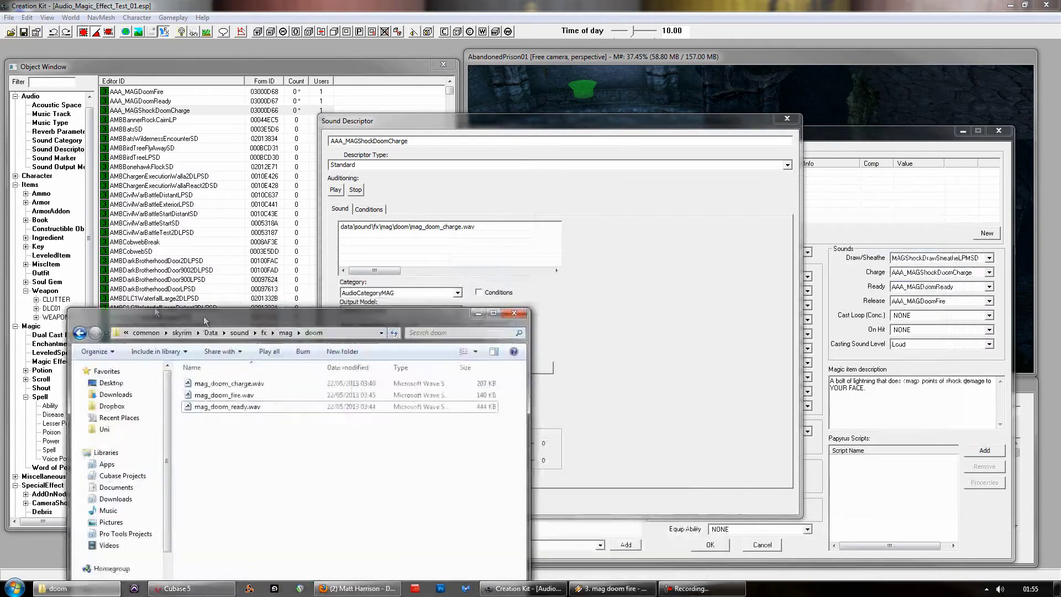
Browse to the mag\doom folder in the descriptor's new sound file picker and leave it without adding a file.
drag(402, 121, 442, 125)
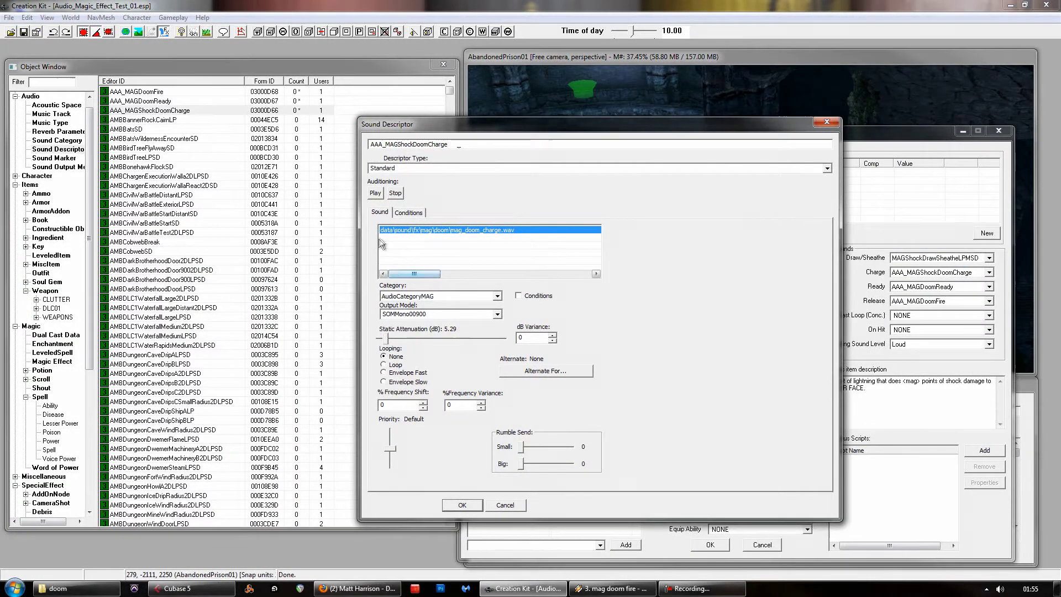
right_click(415, 234)
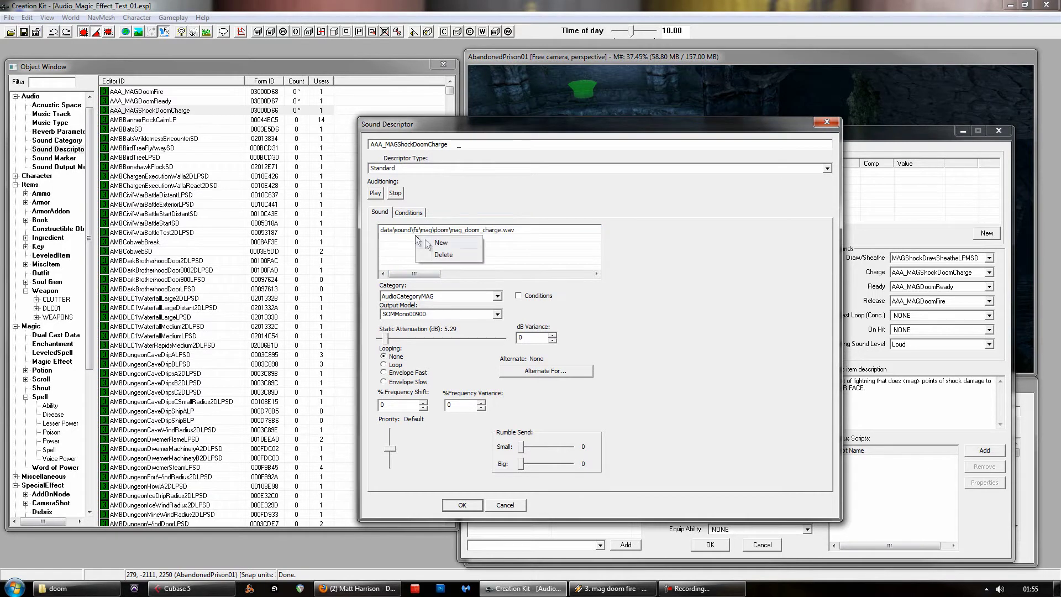
click(439, 242)
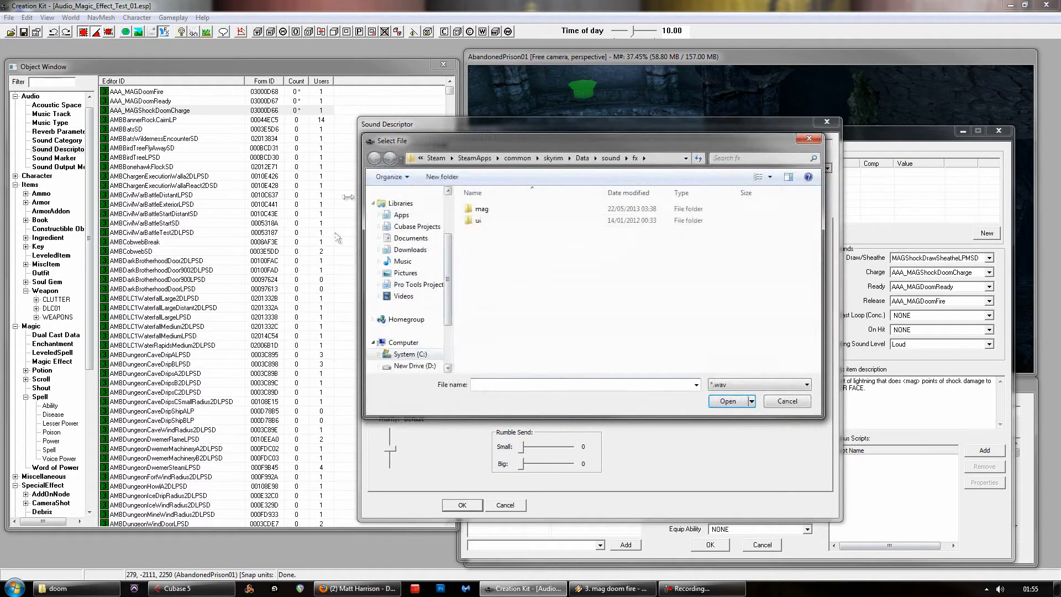
double_click(470, 209)
click(487, 209)
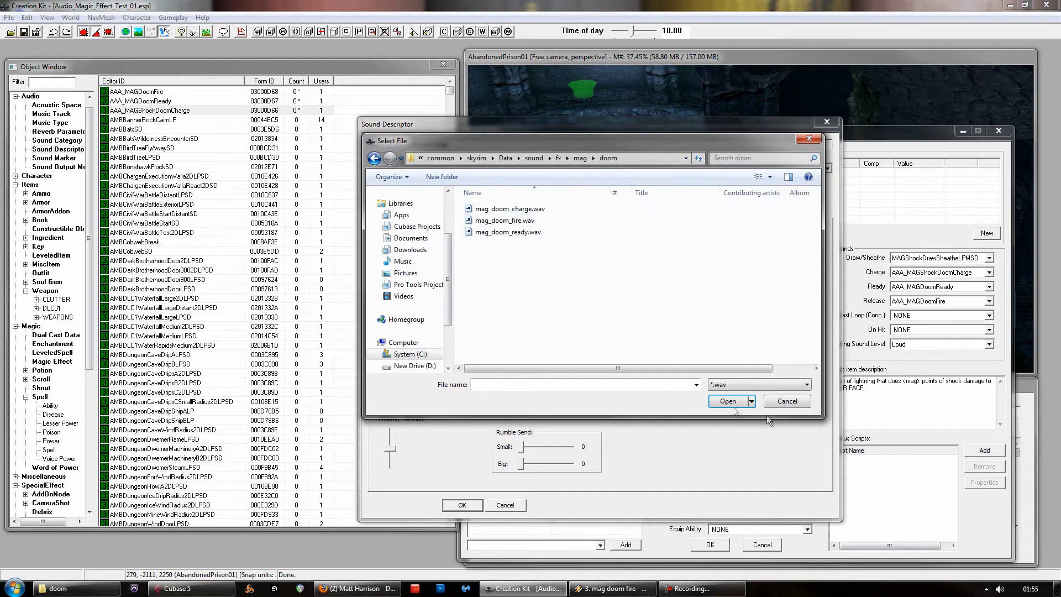
click(729, 402)
Audition the descriptor's mag_doom_charge.wav file again and stop the playback.
click(468, 230)
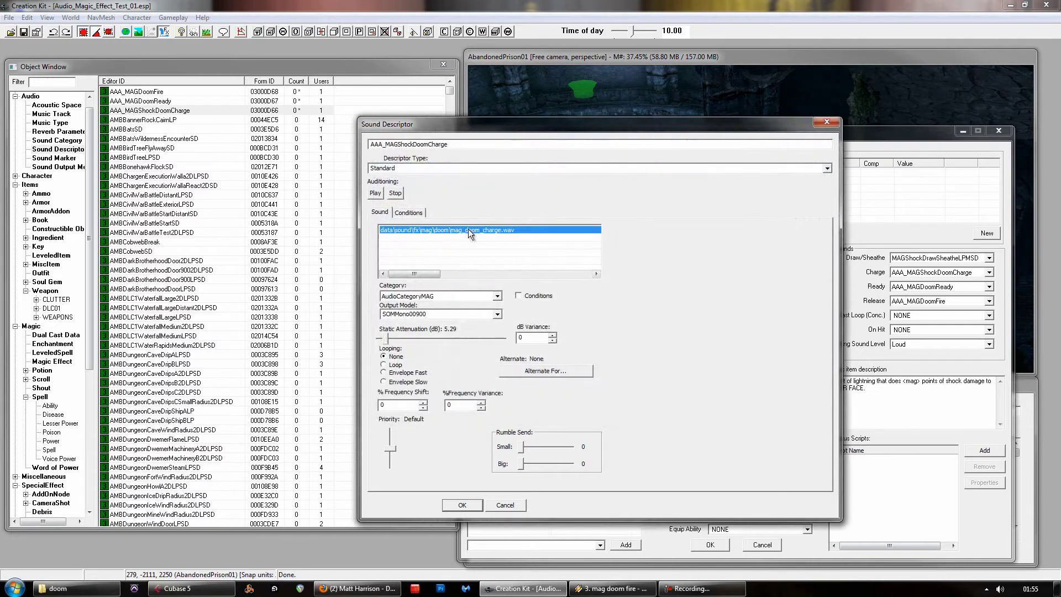
click(376, 193)
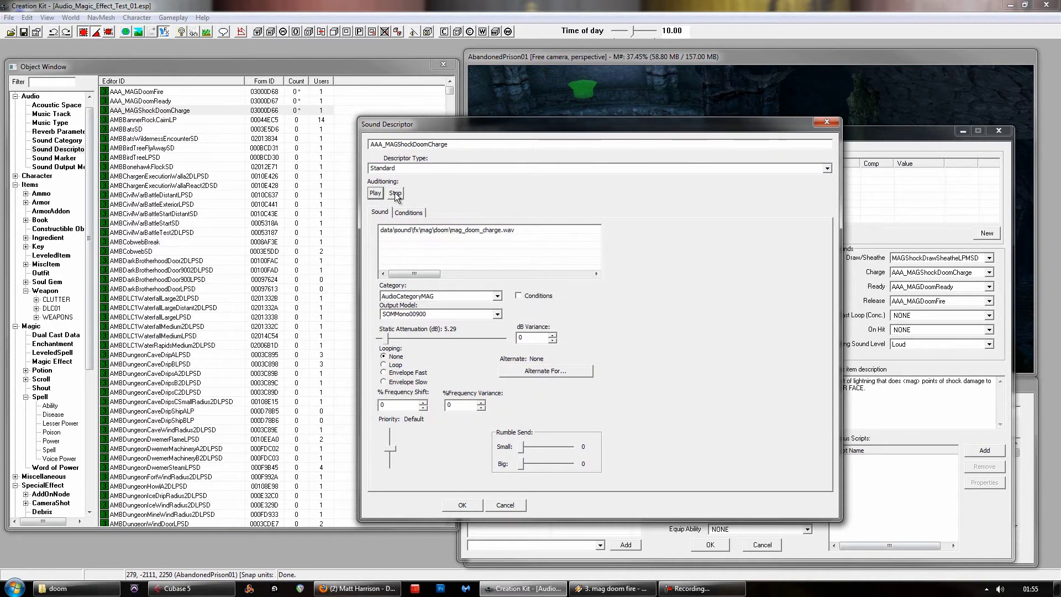
click(395, 193)
Review the charge descriptor's category, output model options and rumble sends, and close the descriptor without saving.
click(499, 296)
click(485, 315)
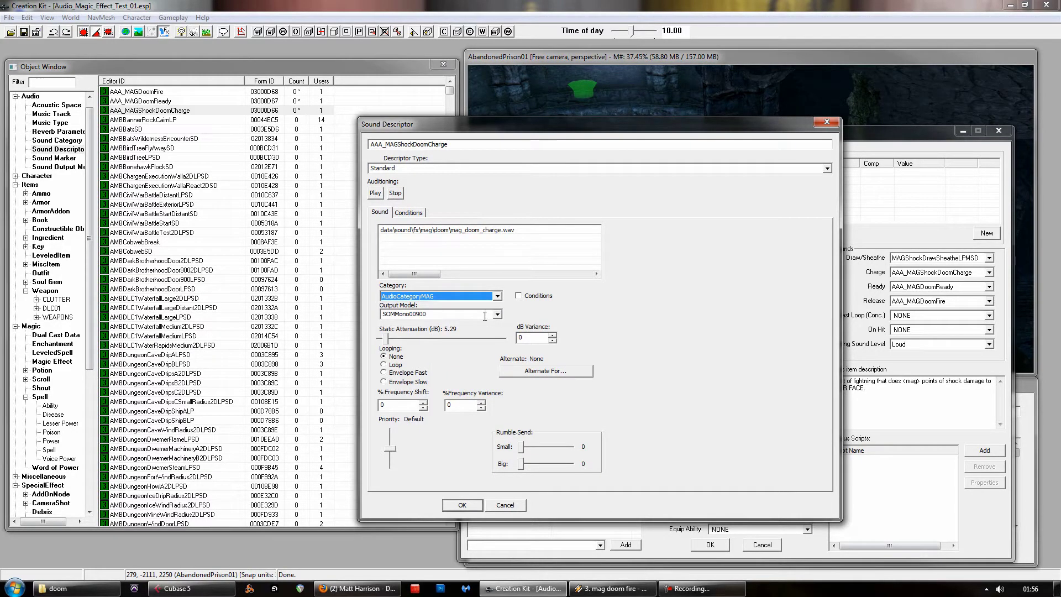
click(498, 313)
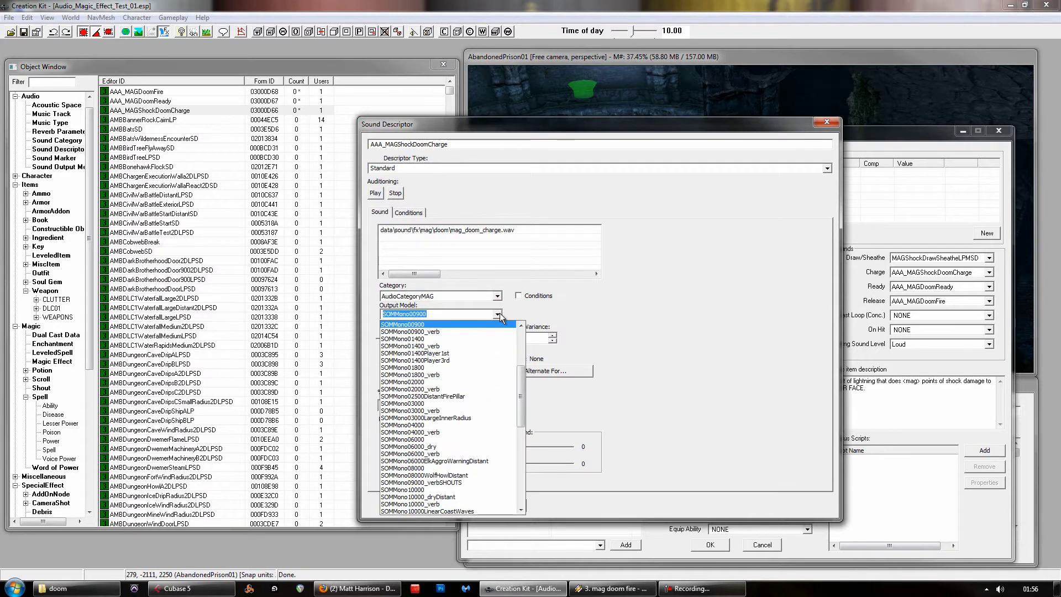
click(503, 325)
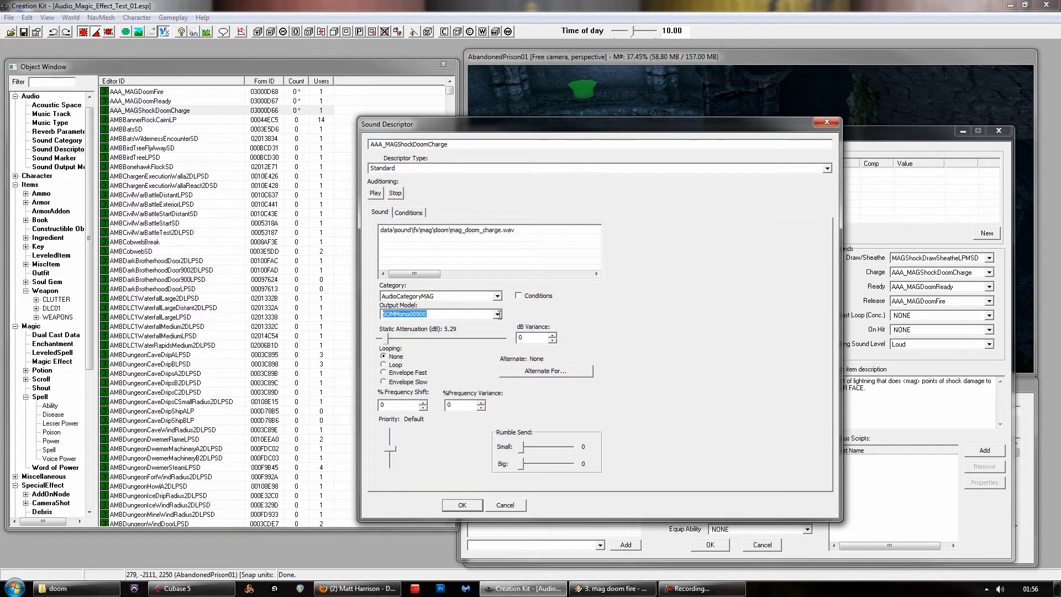
click(480, 313)
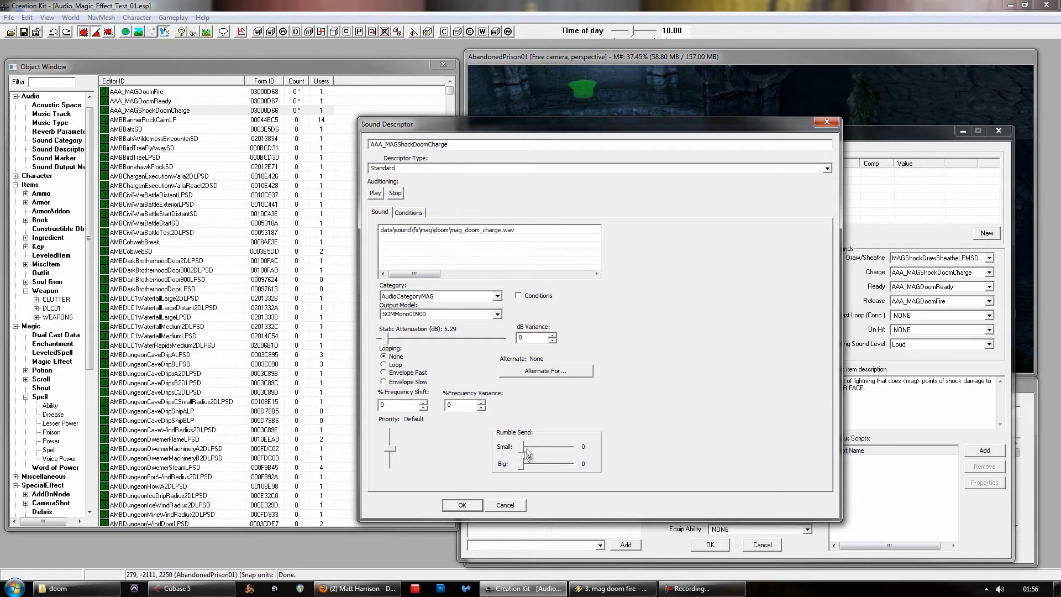
mouse_move(521, 463)
mouse_down()
mouse_move(548, 468)
mouse_move(523, 471)
mouse_up()
click(505, 504)
Open the AAA_MAGDoomReady sound descriptor, audition its mag_doom_ready.wav file and close the descriptor.
click(149, 102)
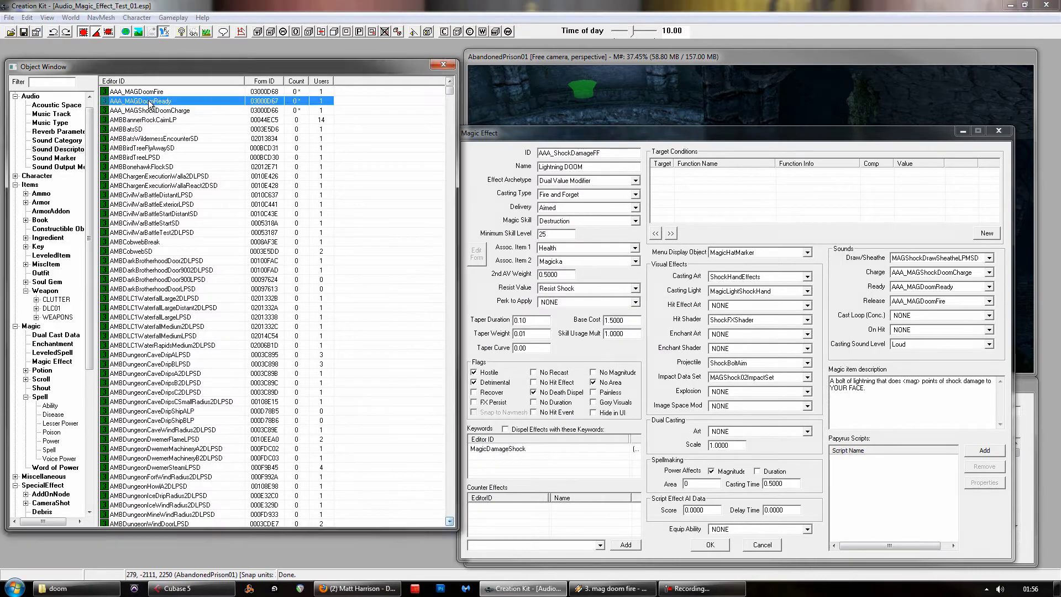
double_click(149, 102)
drag(173, 29, 526, 133)
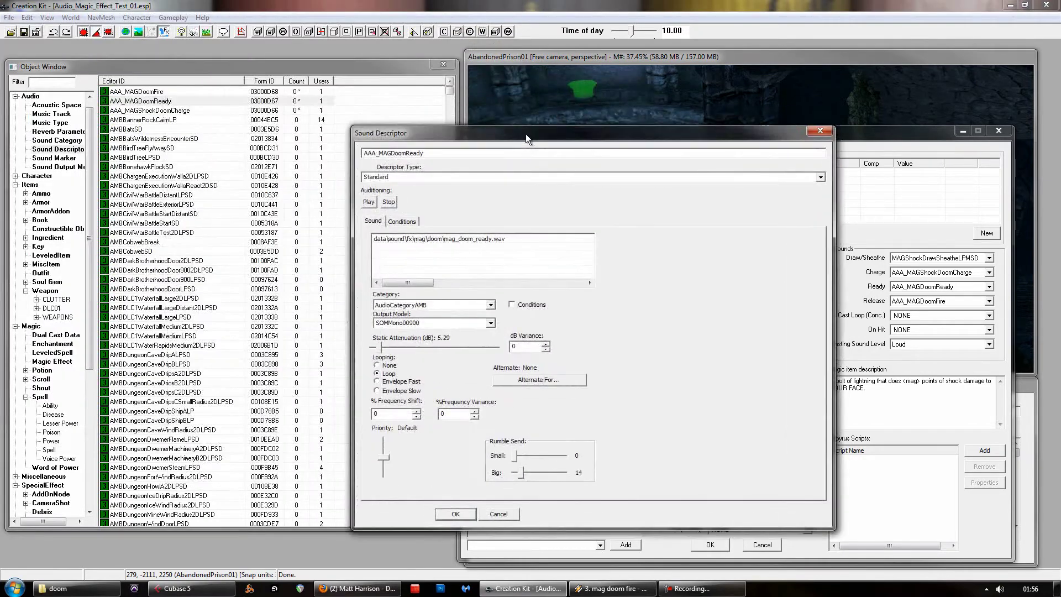
click(369, 201)
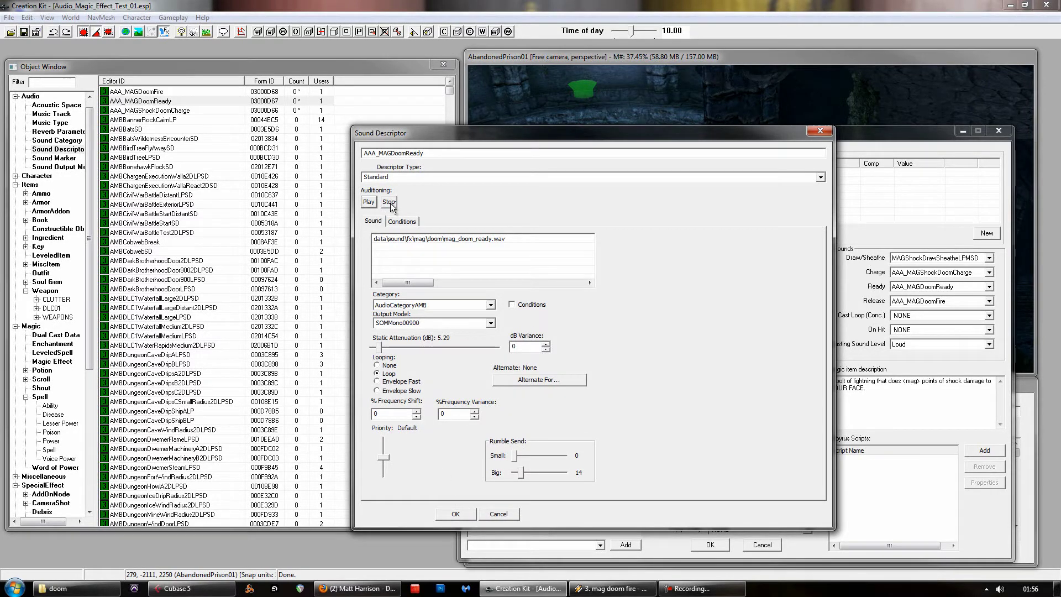
mouse_move(427, 133)
mouse_down()
mouse_move(346, 187)
mouse_move(422, 132)
mouse_move(431, 146)
mouse_up()
click(457, 524)
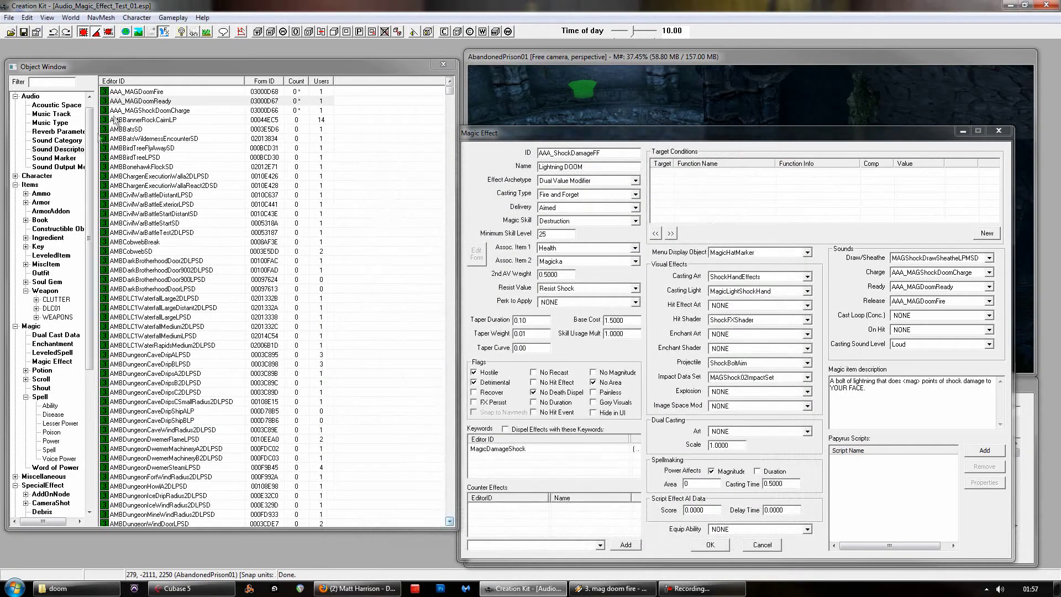
Highlight the AAA_MAGDoomFire and AAA_MAGDoomReady descriptors and switch to the Skyrim Effects 01.cpr project in Cubase 5.
click(150, 94)
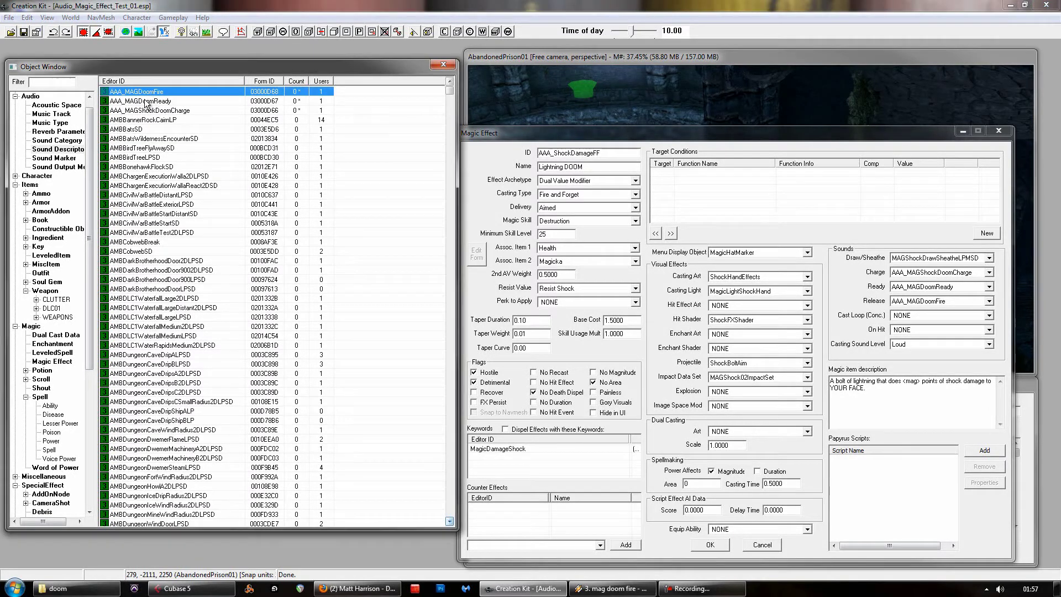
click(136, 101)
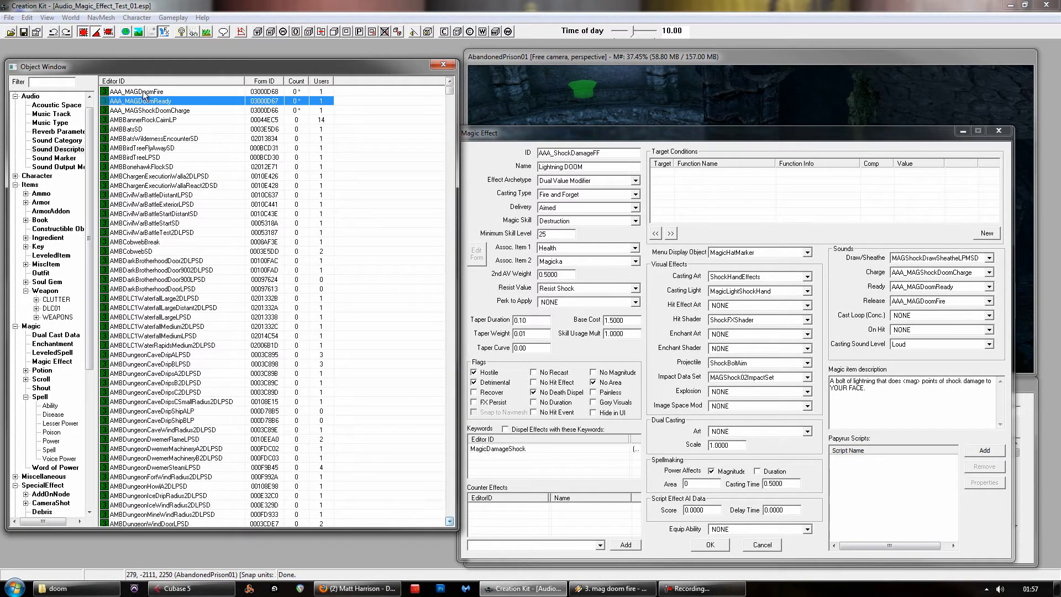
key(alt+Tab)
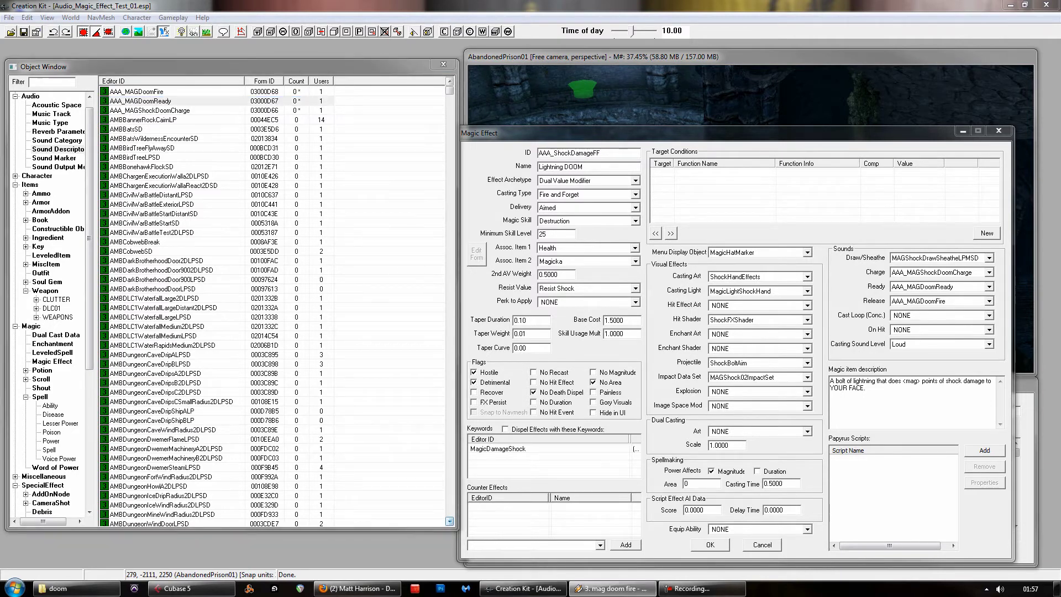
mouse_move(197, 592)
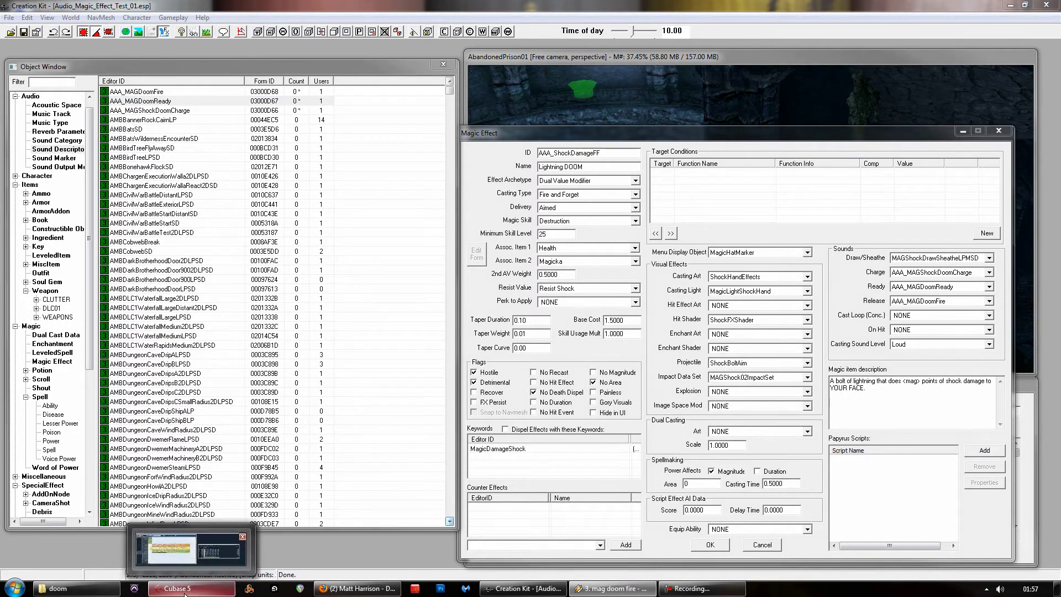
click(198, 590)
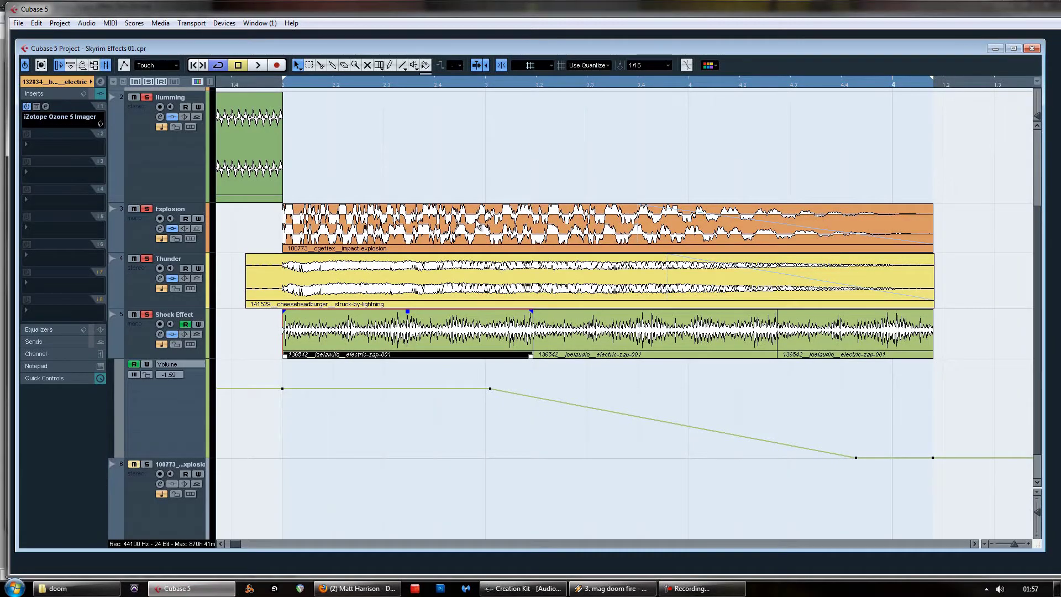
Examine the overall track arrangement back to the start of the electric and Humming clips.
click(375, 84)
key(g)
key(g)
key(g)
key(g)
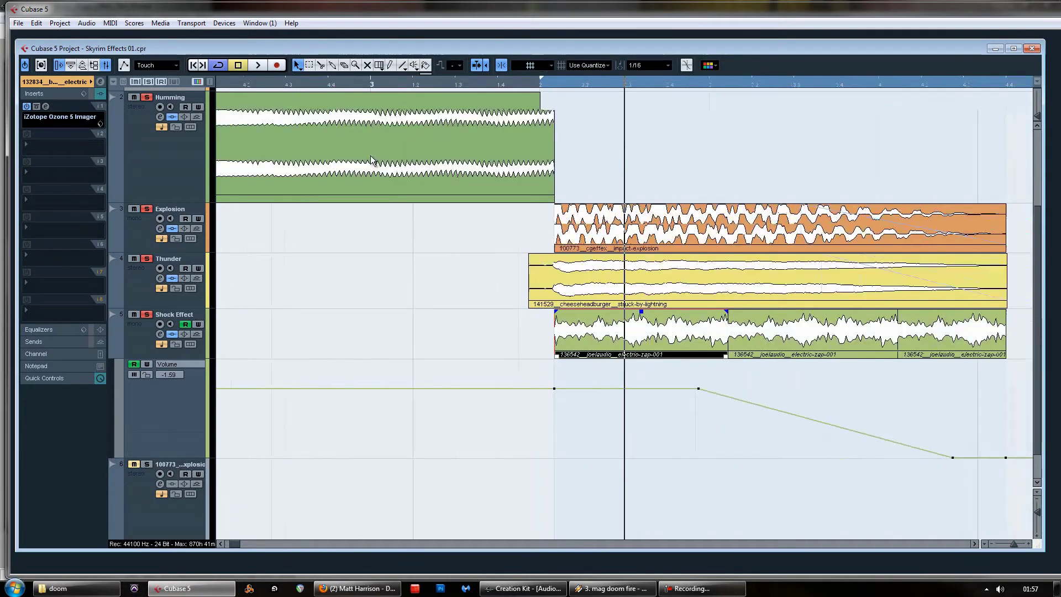
scroll(488, 265, up, 3)
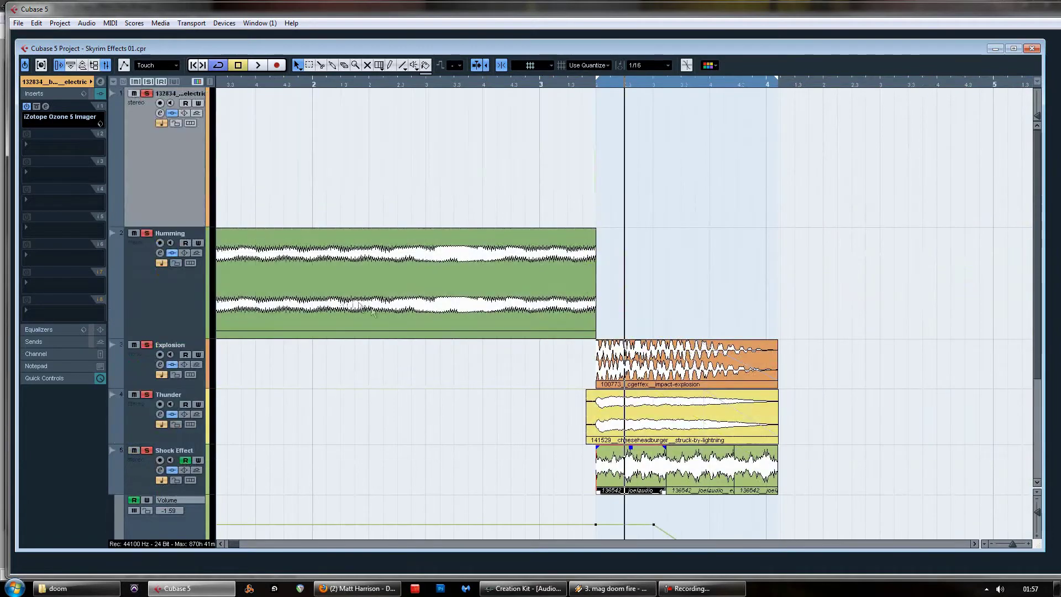
drag(243, 542, 236, 542)
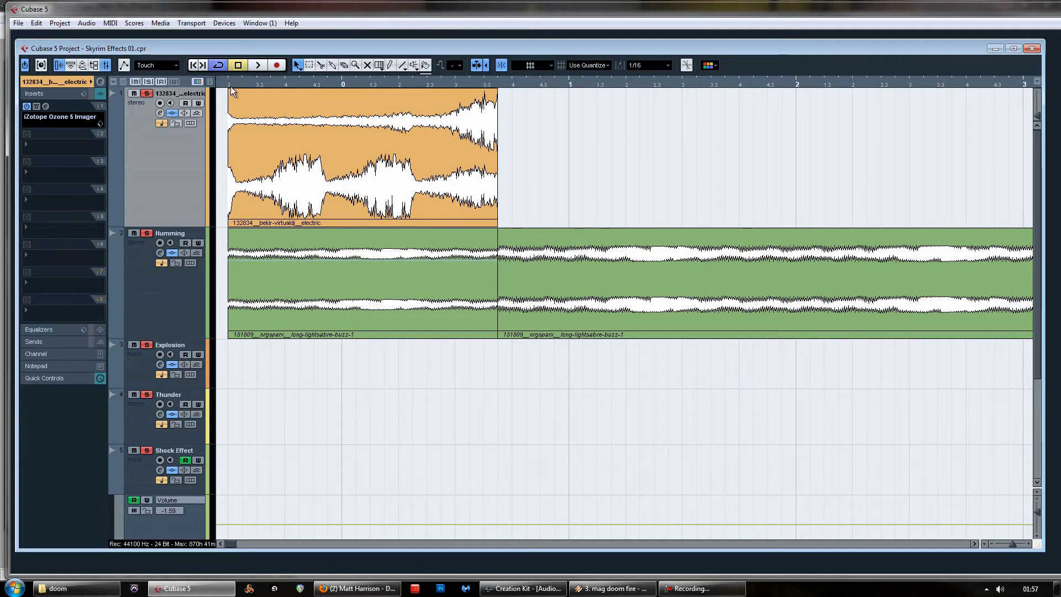
Examine the electric clip above the first Humming clip up close and place the playback cursor at its start.
drag(226, 82, 327, 79)
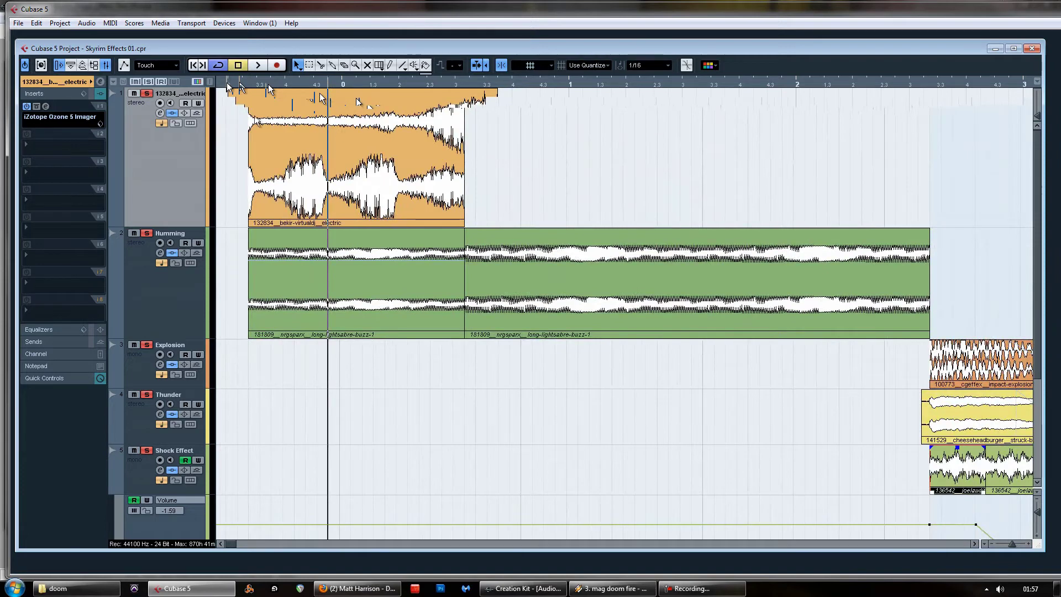
key(h)
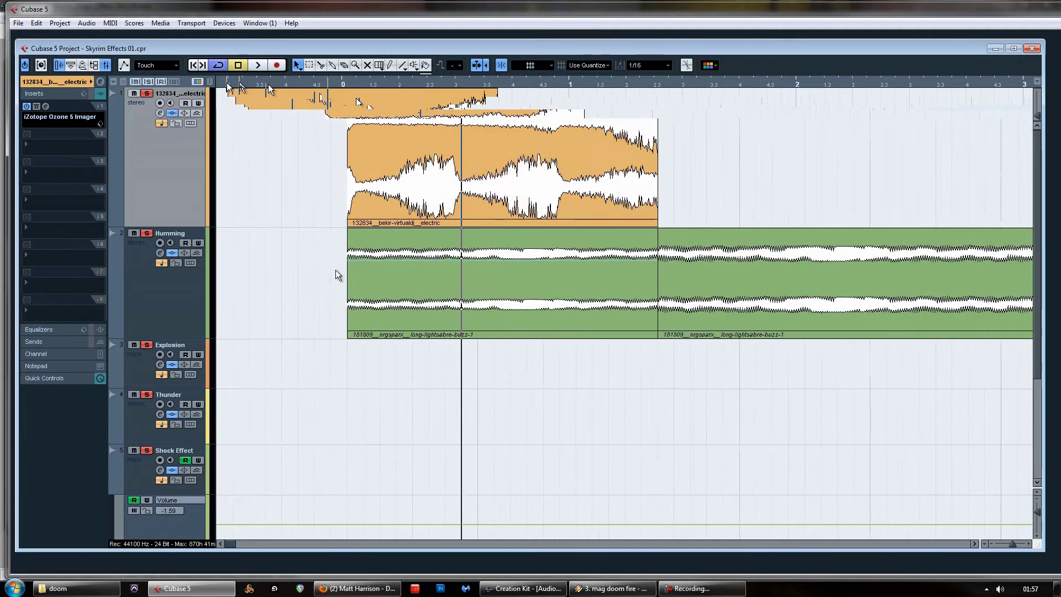
key(h)
click(721, 310)
click(703, 191)
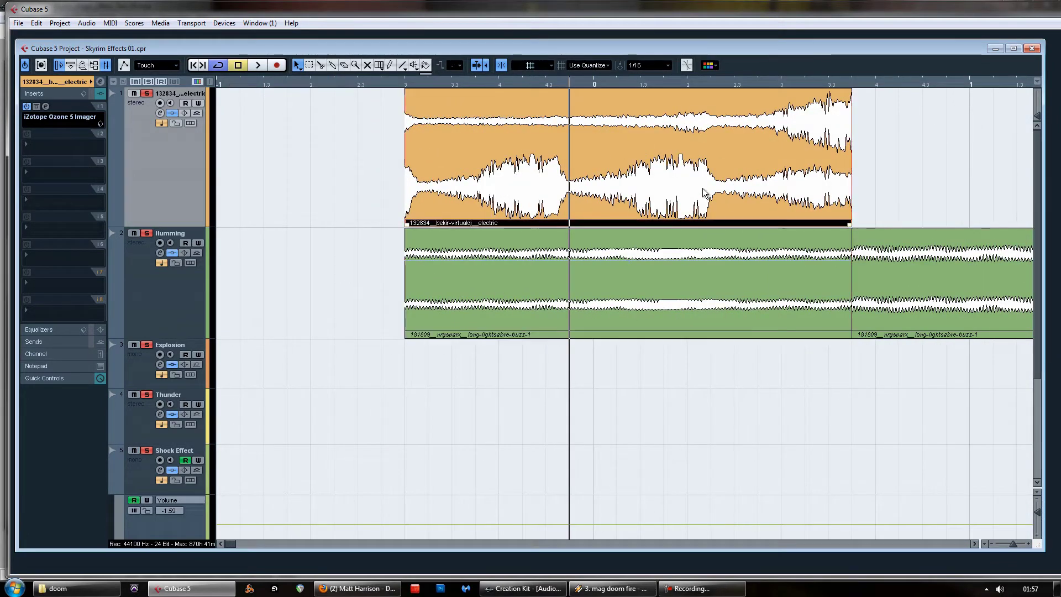
click(404, 82)
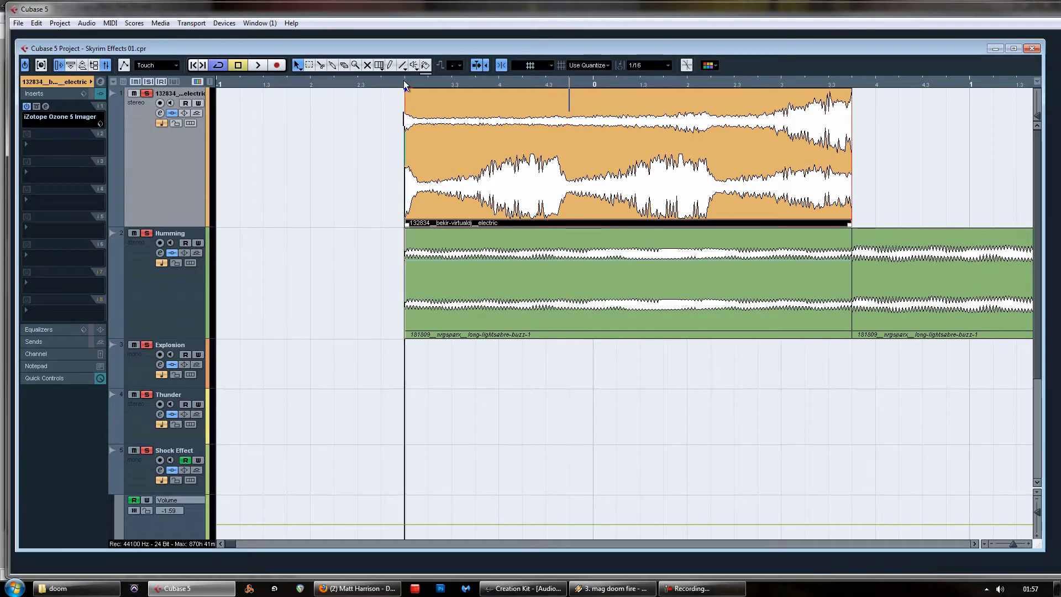
Bring up Winamp, play the doom sounds from mag doom charge at a lower volume, and move the player window away.
drag(0, 202, 694, 210)
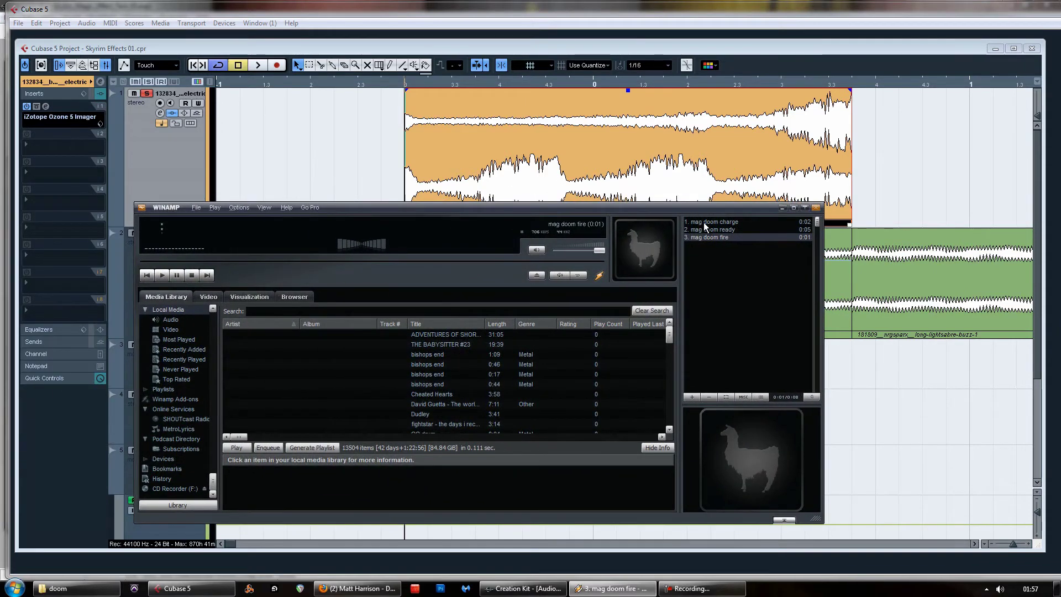
double_click(704, 222)
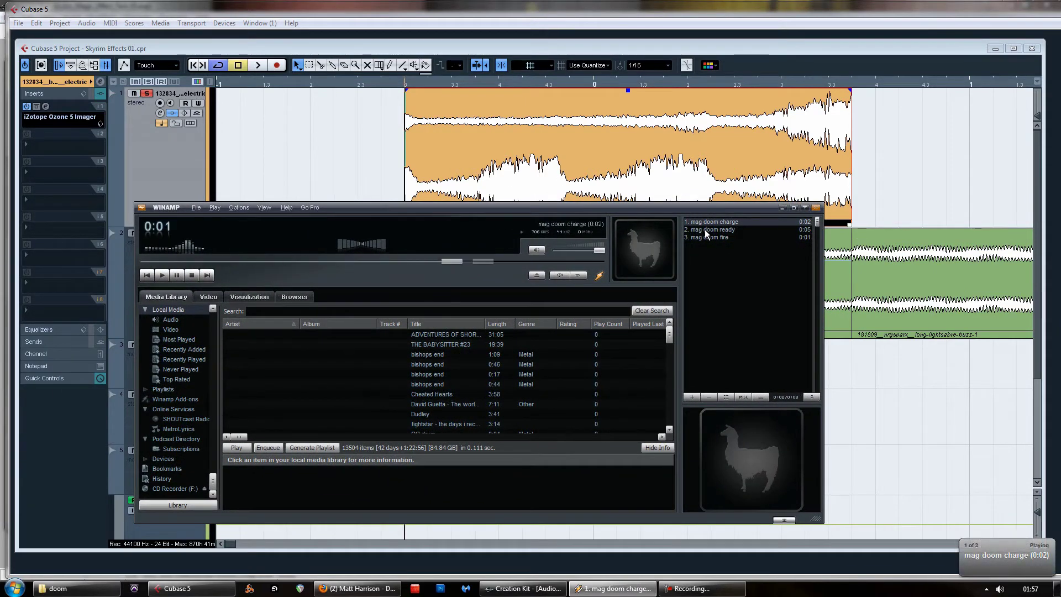
drag(594, 251, 578, 252)
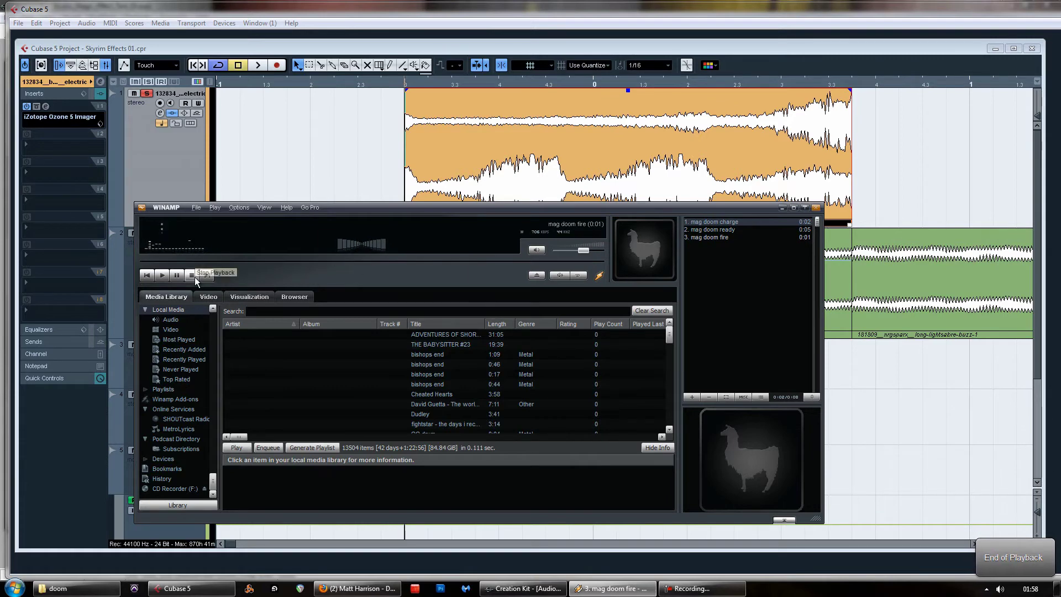
drag(474, 206, 0, 198)
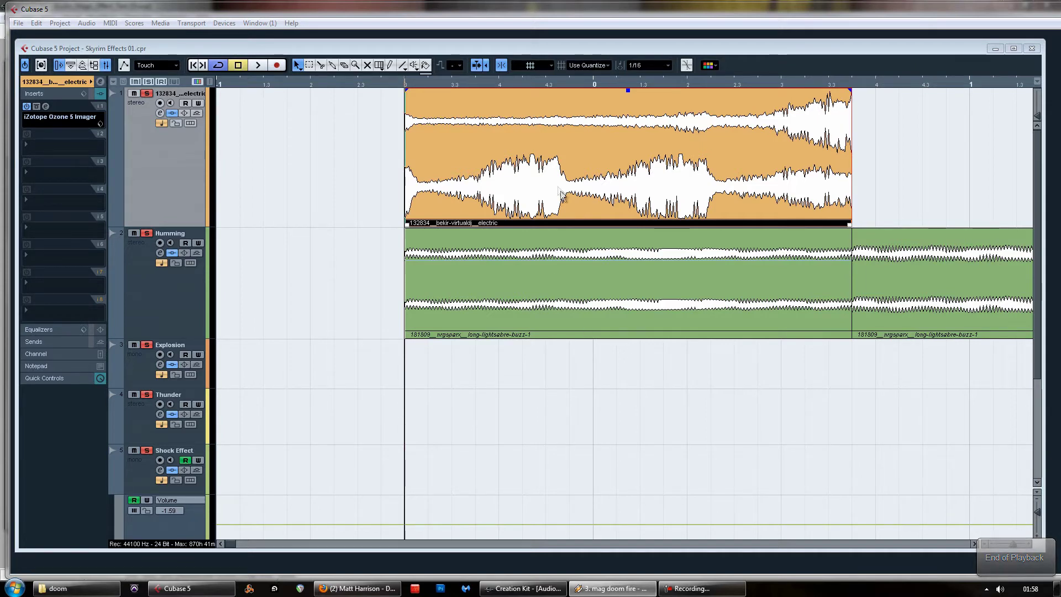
Examine how the two long-lightsabre-buzz clips on the Humming track run under and past the electric clip.
click(664, 86)
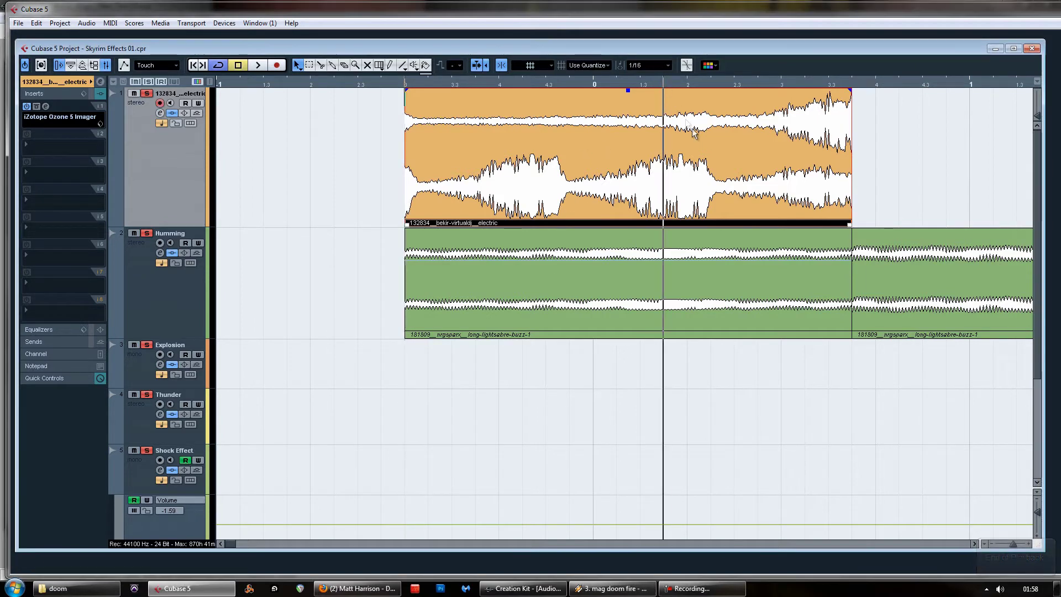
key(g)
key(g)
key(g)
key(g)
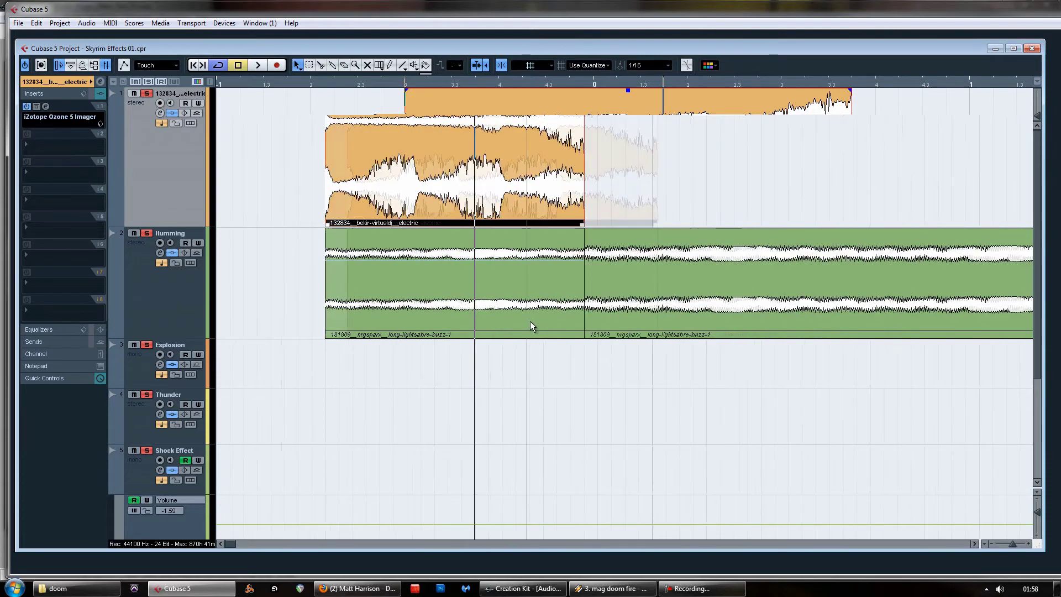
click(595, 85)
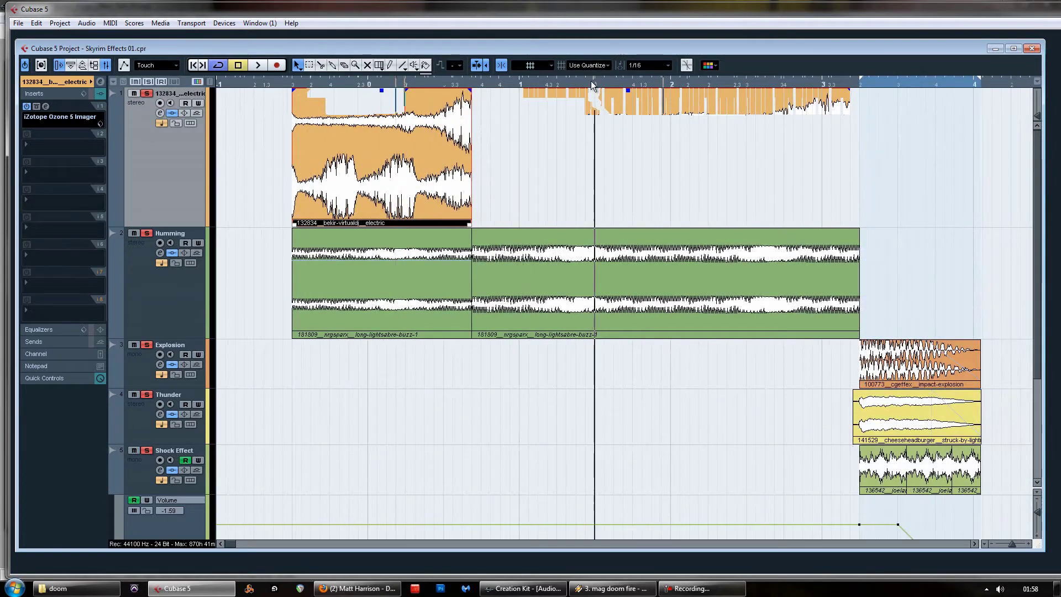
drag(231, 542, 231, 541)
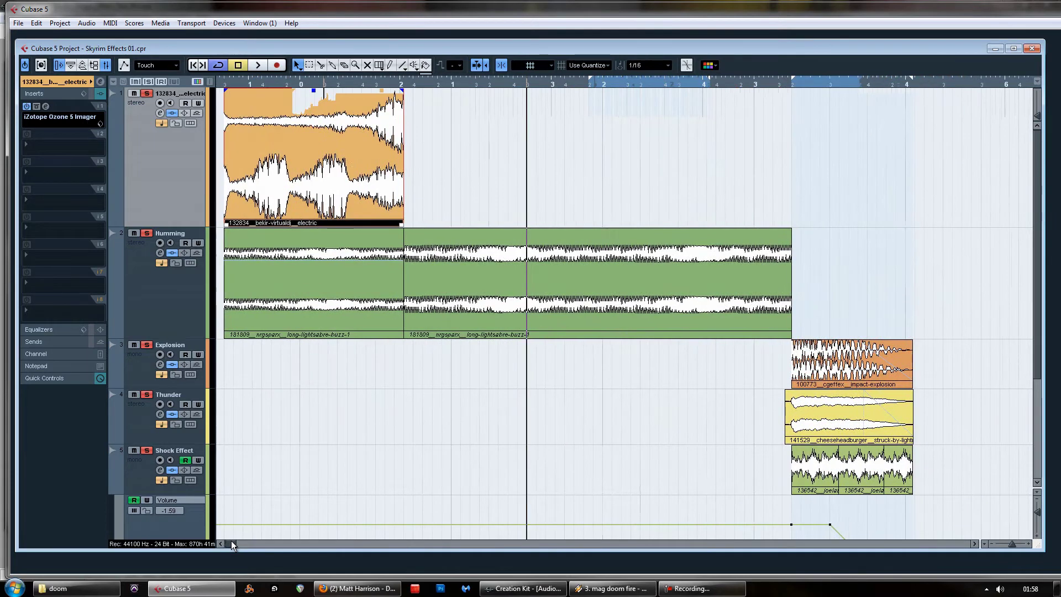
click(290, 293)
click(482, 280)
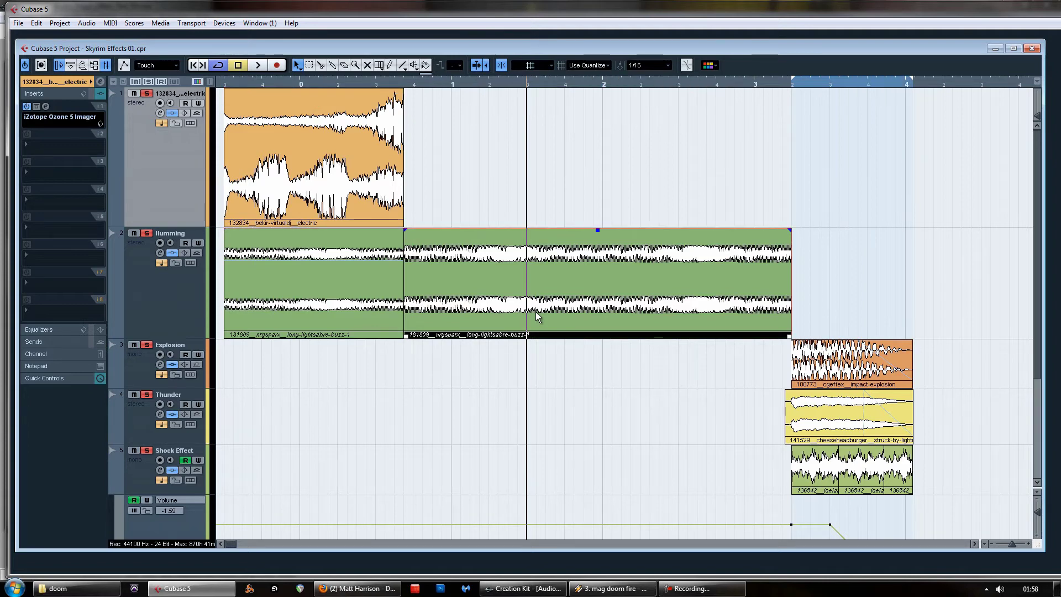
Place the playback cursor at the end of the Humming clips and examine the Explosion, Thunder and Shock Effect layers following it.
click(794, 84)
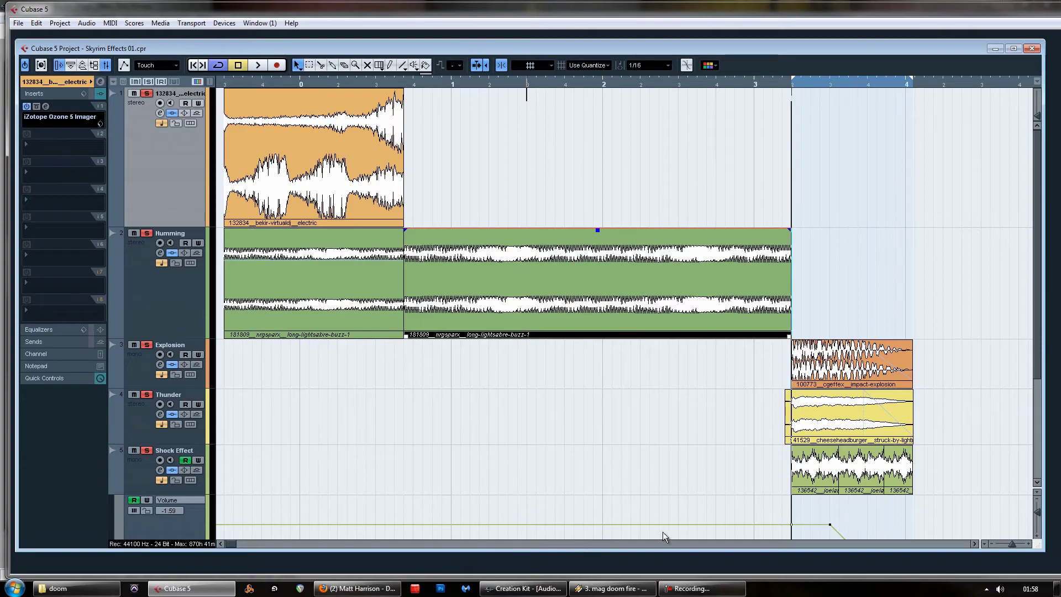
key(h)
key(h)
key(h)
key(h)
key(h)
key(h)
key(h)
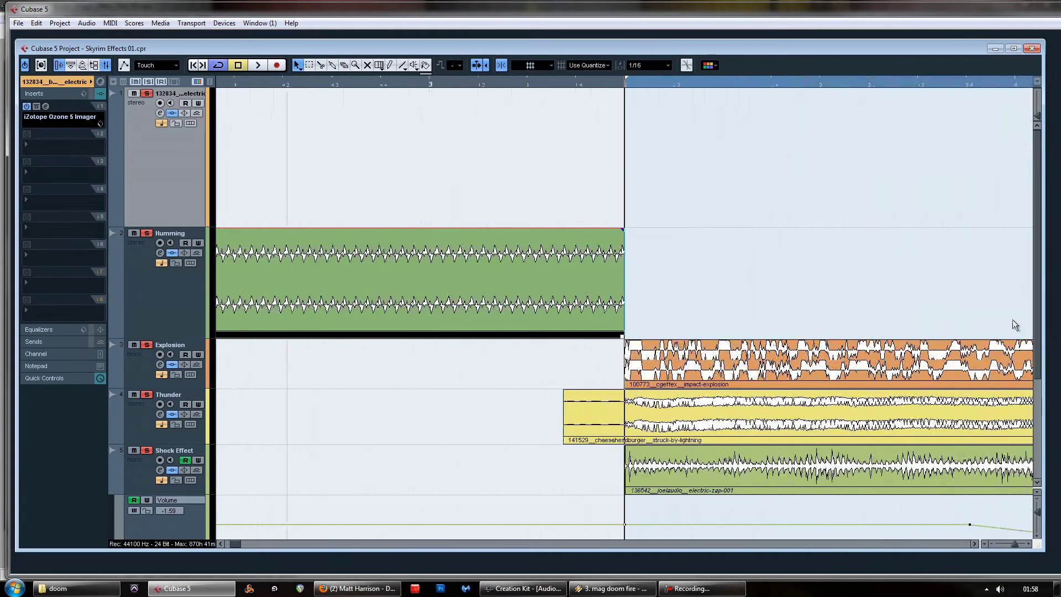
scroll(1039, 376, down, 2)
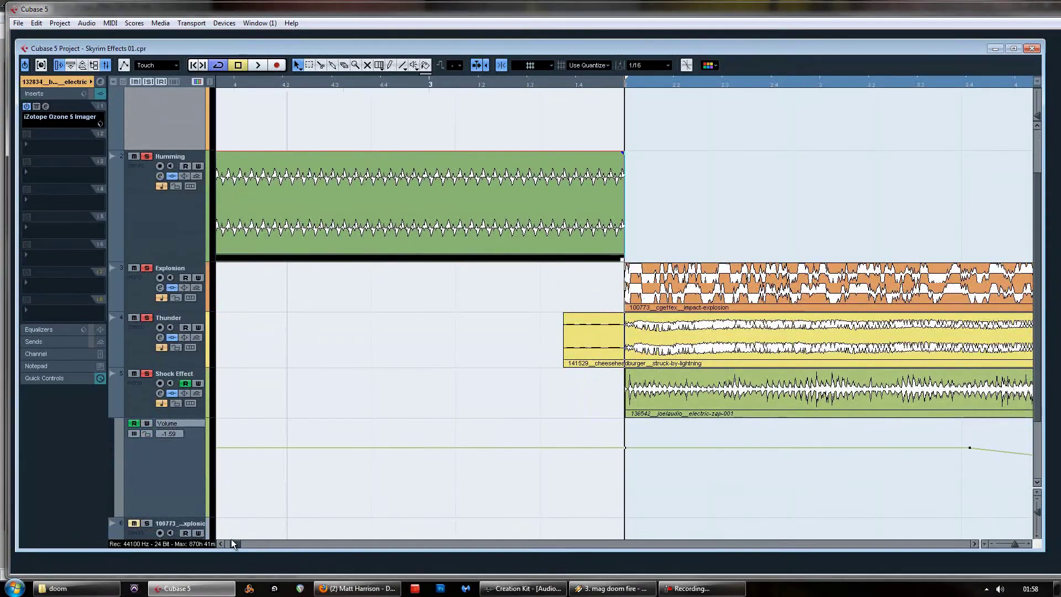
click(974, 544)
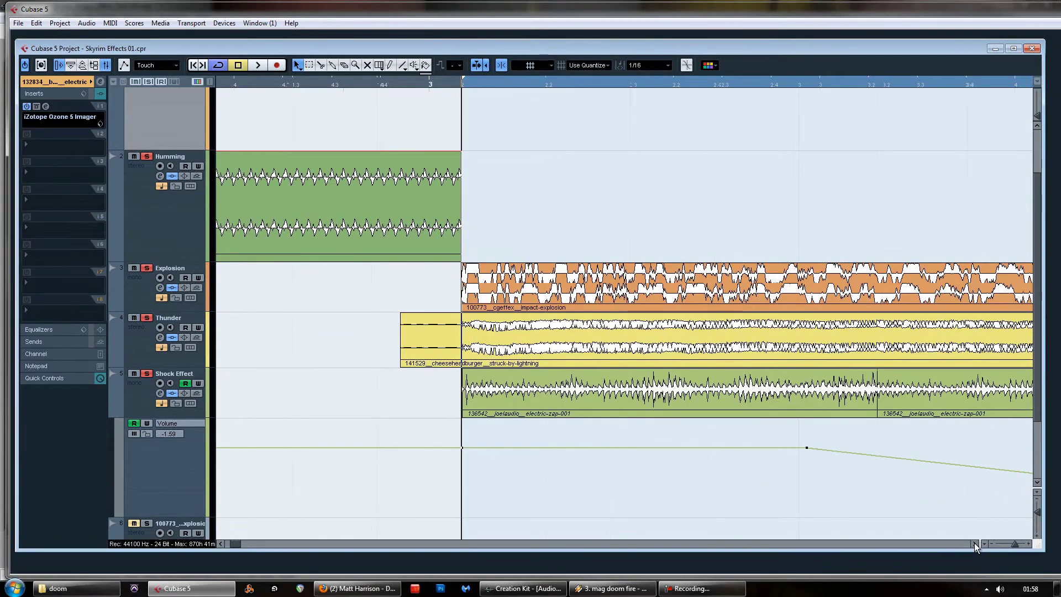
key(g)
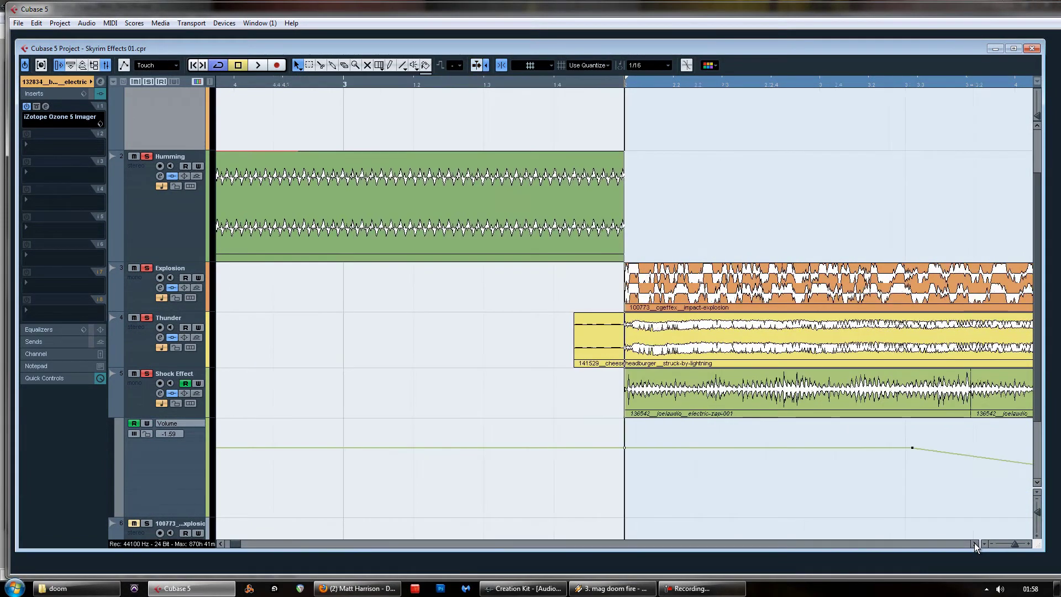
key(g)
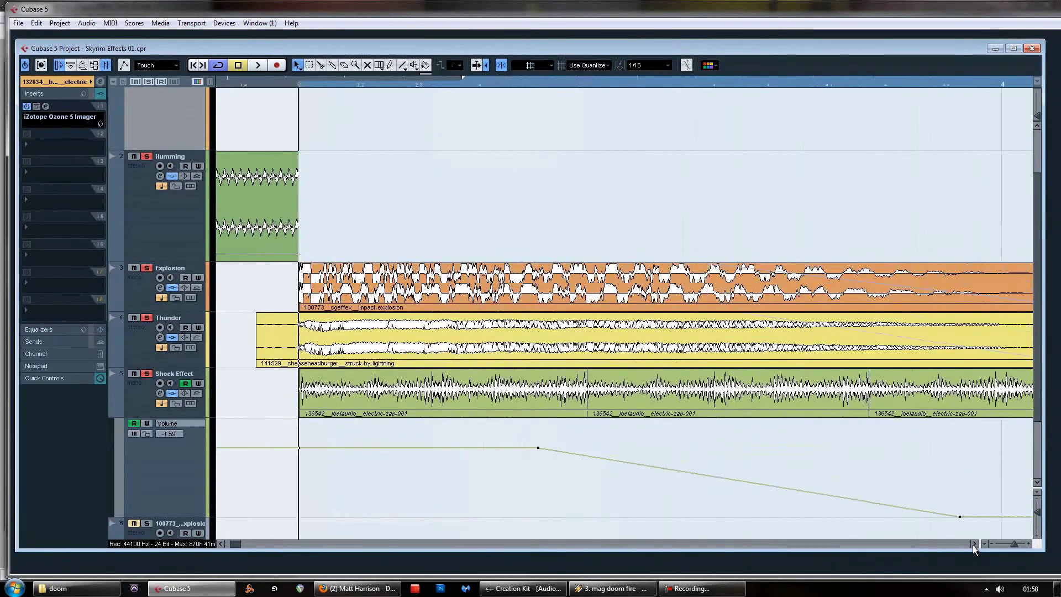
Examine the full length of the Explosion, Thunder and Shock Effect clips and the volume automation fade under the Shock Effect track.
click(975, 544)
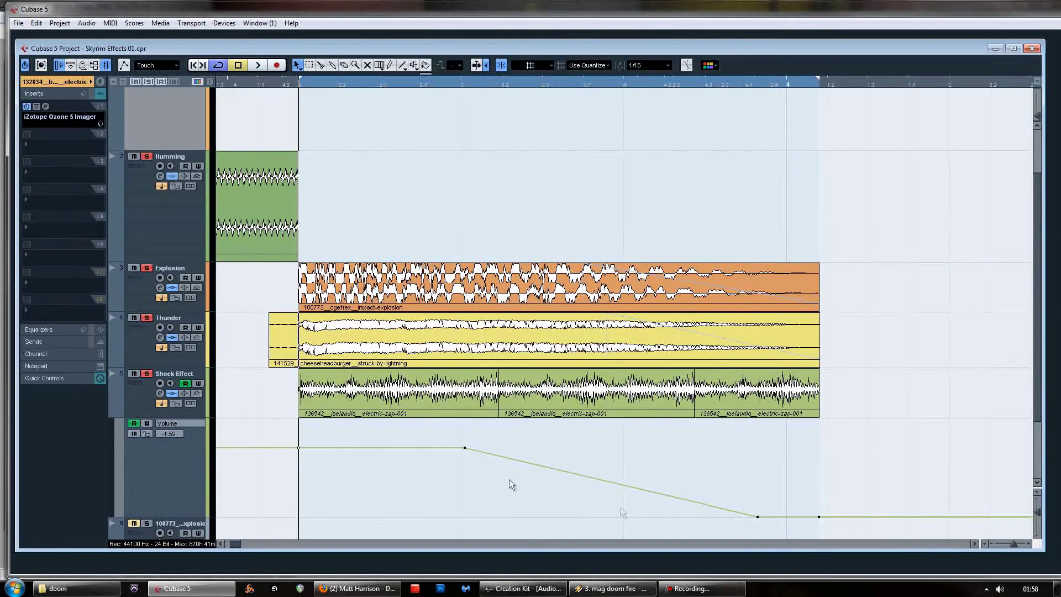
click(324, 406)
shift+click(623, 397)
drag(489, 223, 691, 449)
click(691, 448)
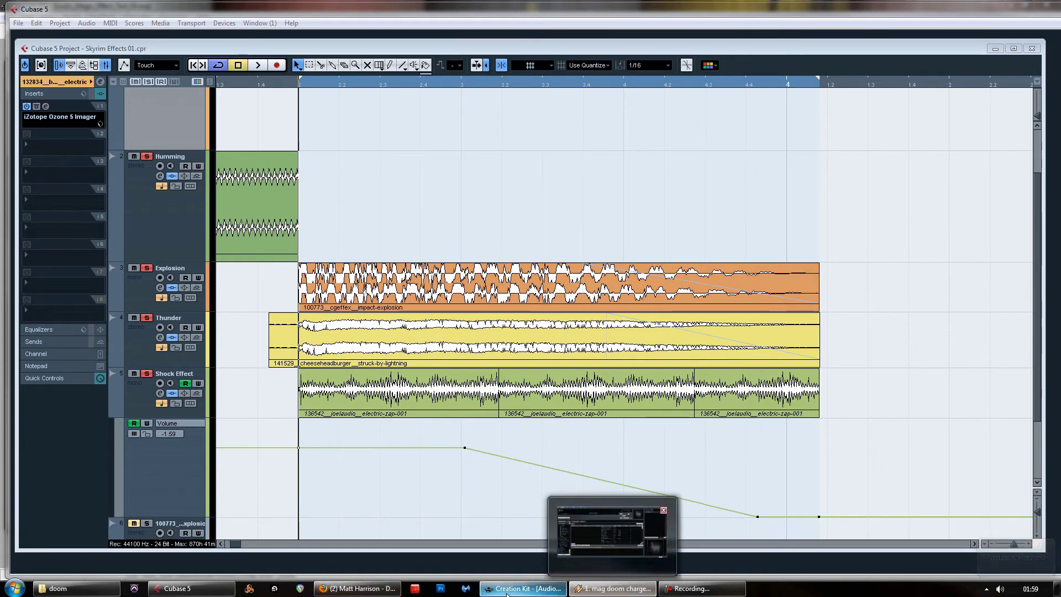
Switch to the Creation Kit, reposition the Lightning DOOM Magic Effect window and select AAA_MAGShockDoomCharge as its Charge sound.
click(522, 588)
drag(567, 134, 469, 116)
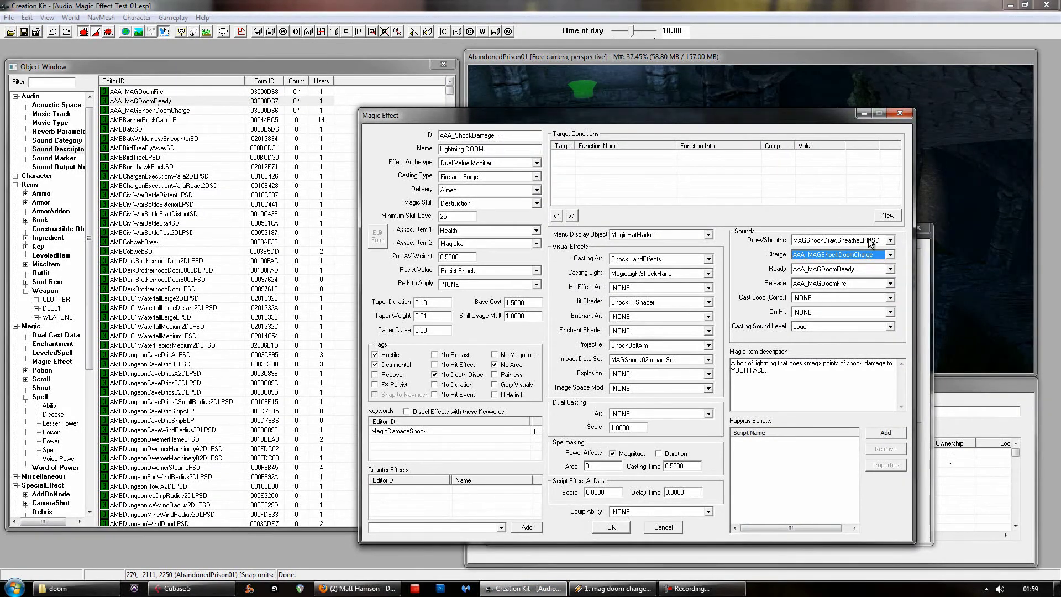
click(891, 255)
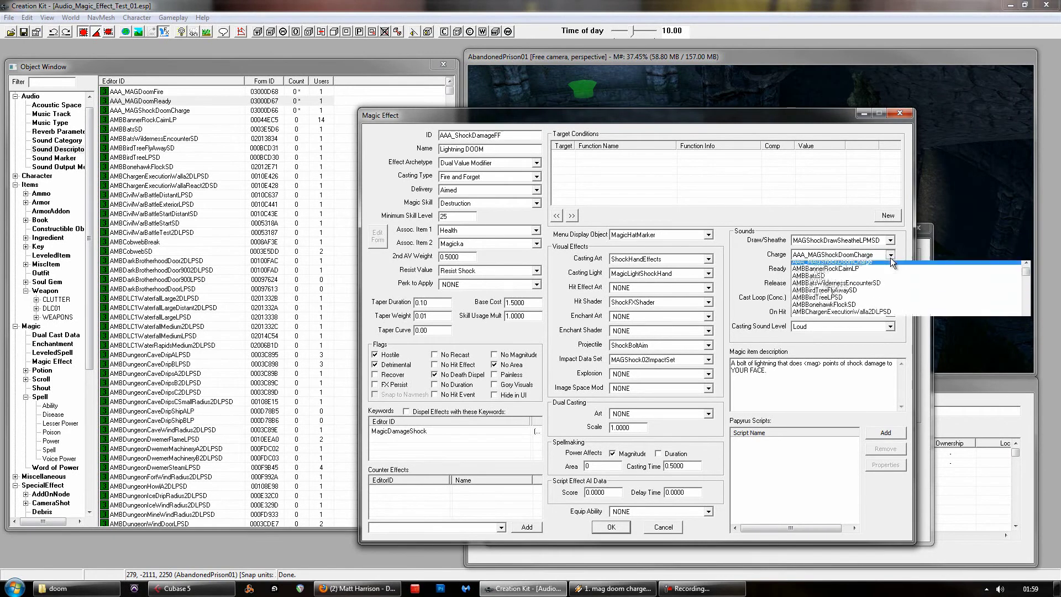
click(854, 265)
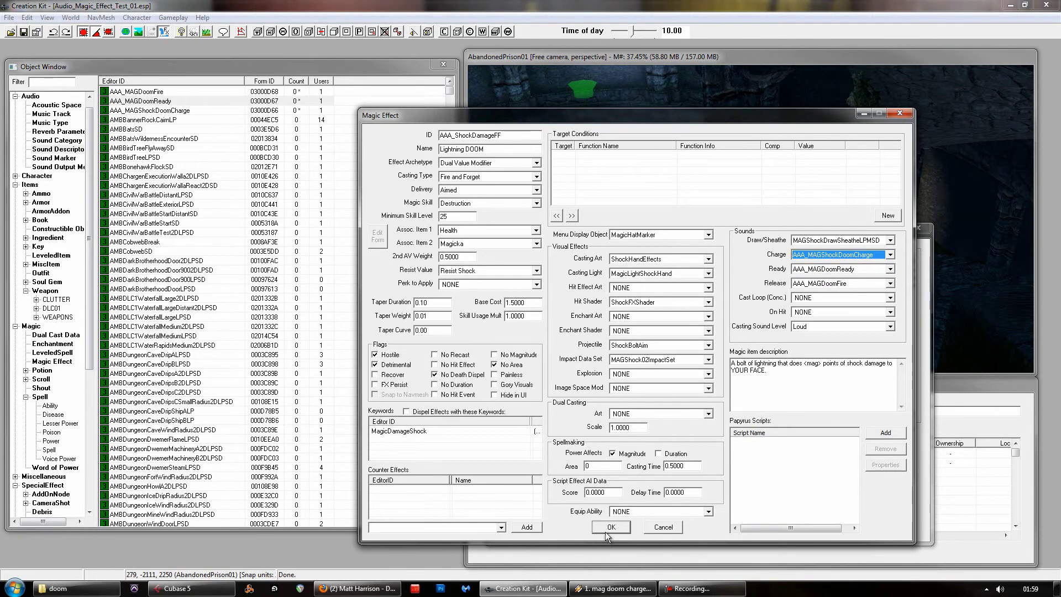
click(891, 254)
click(893, 254)
drag(503, 114, 555, 113)
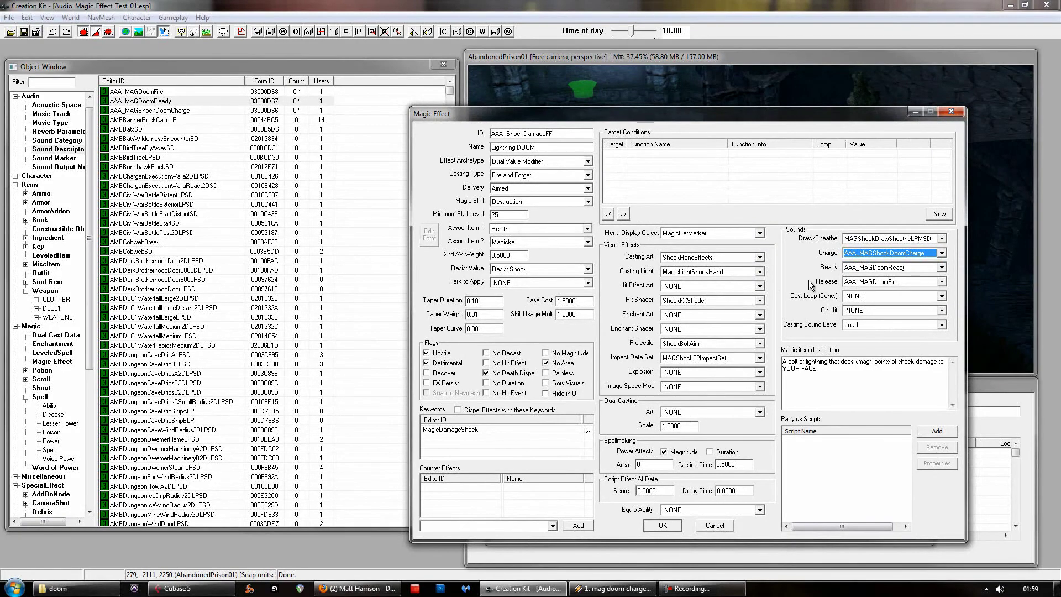
Review the sound descriptors available for the Charge and Ready sounds of the Lightning DOOM effect.
click(942, 254)
click(924, 269)
click(946, 267)
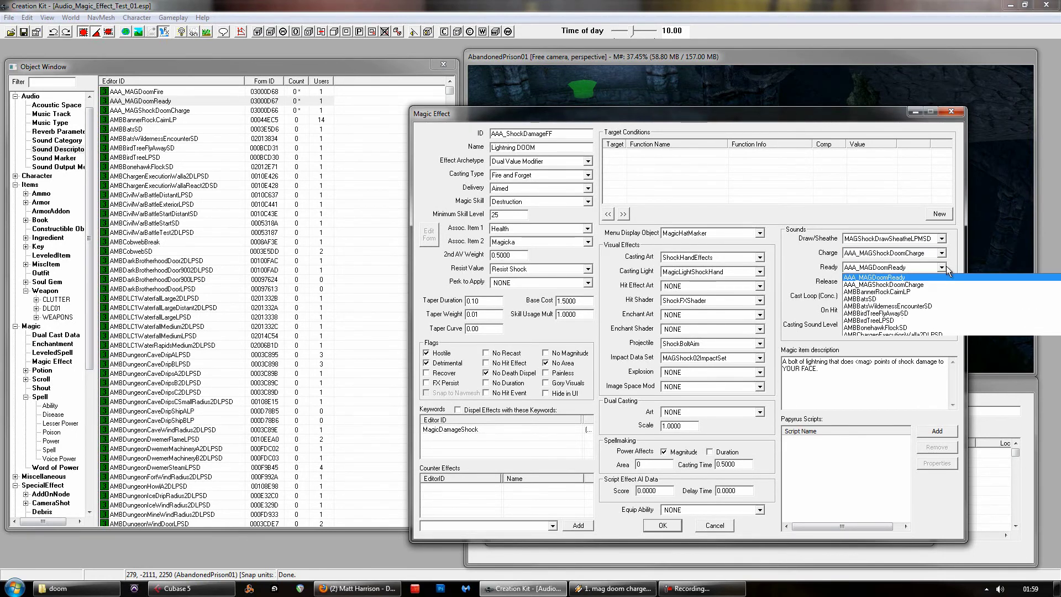
click(944, 266)
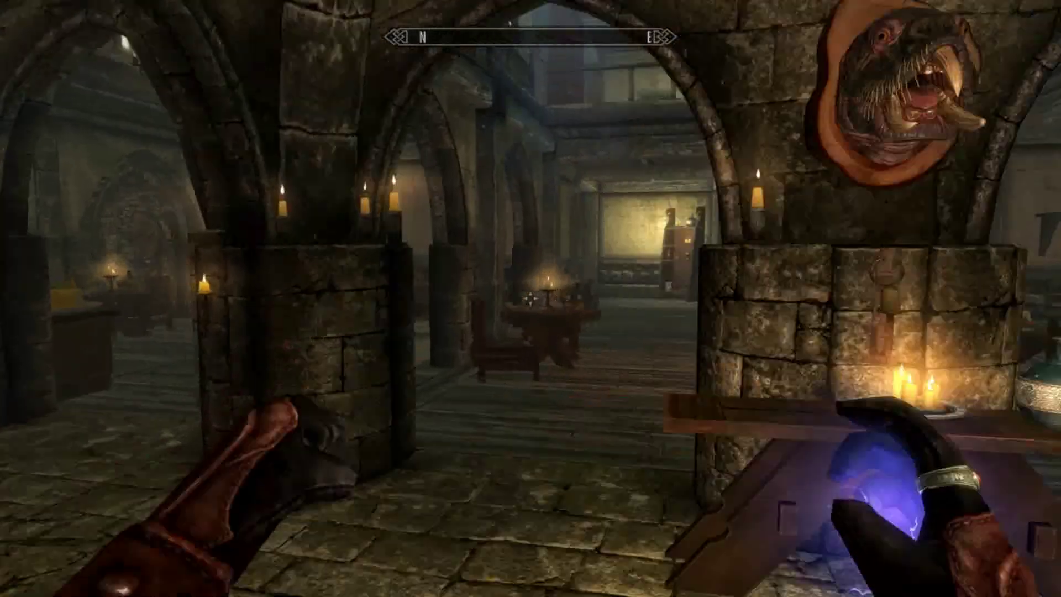
key(w)
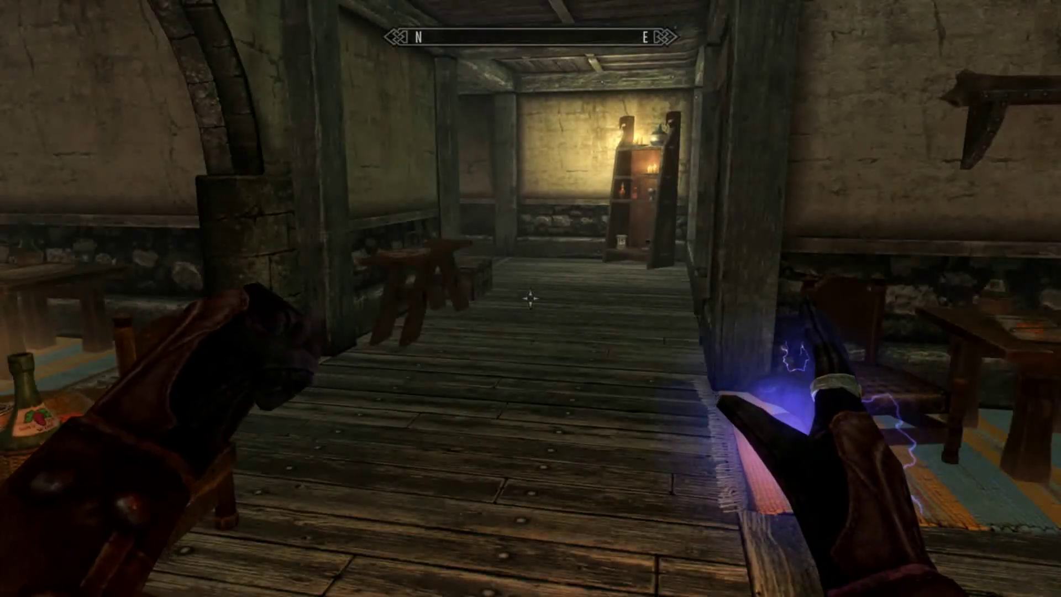
key(s)
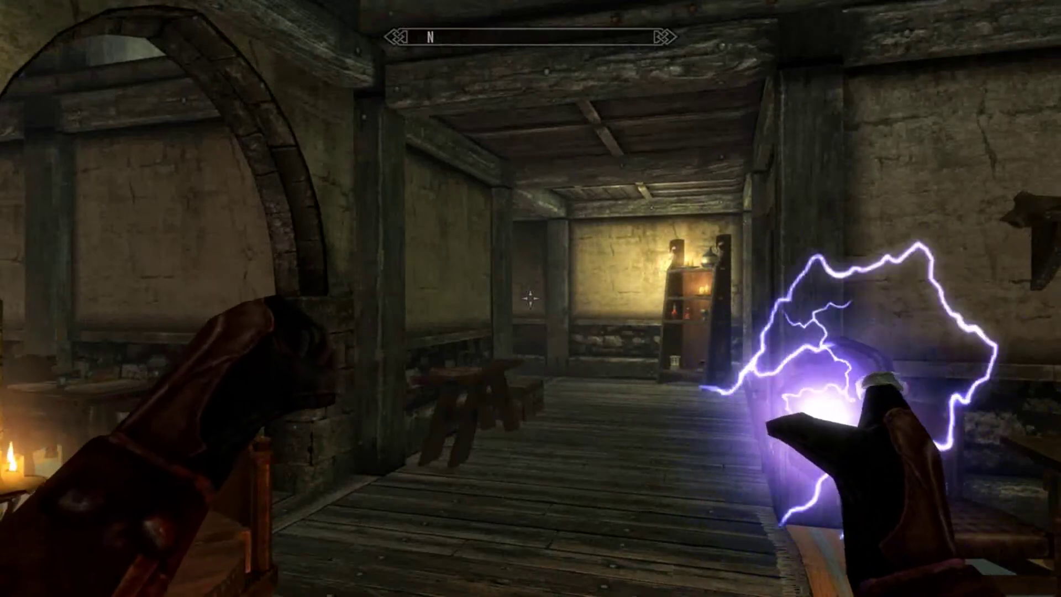
right_click(531, 298)
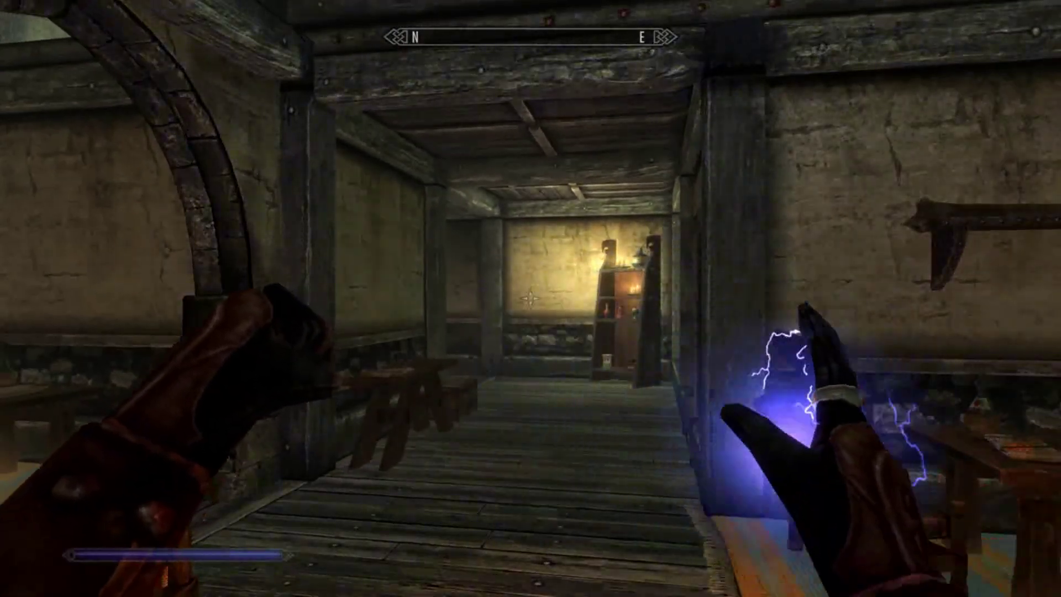
right_click(530, 299)
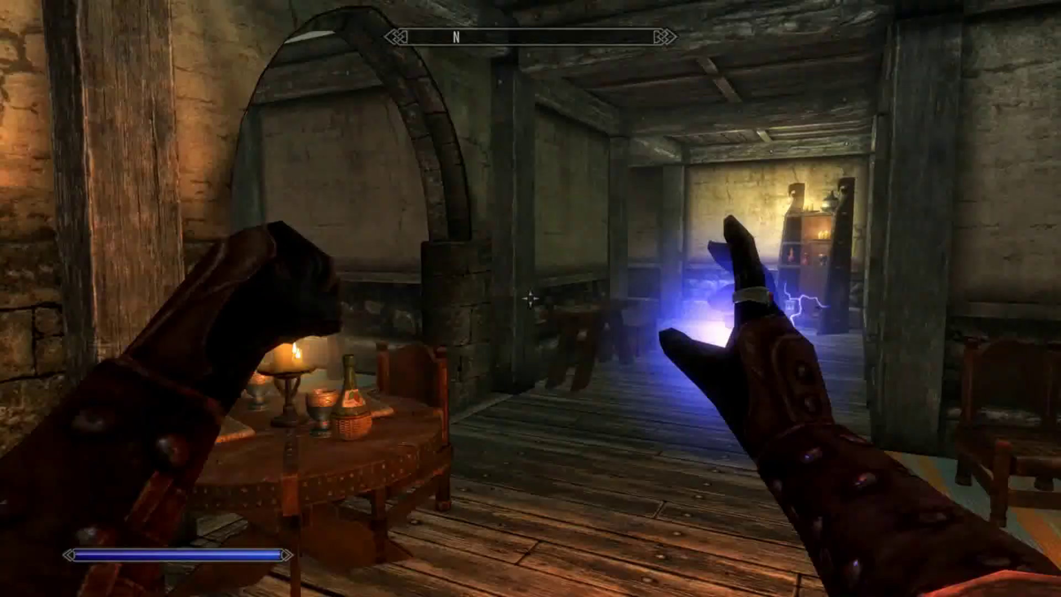
right_click(530, 299)
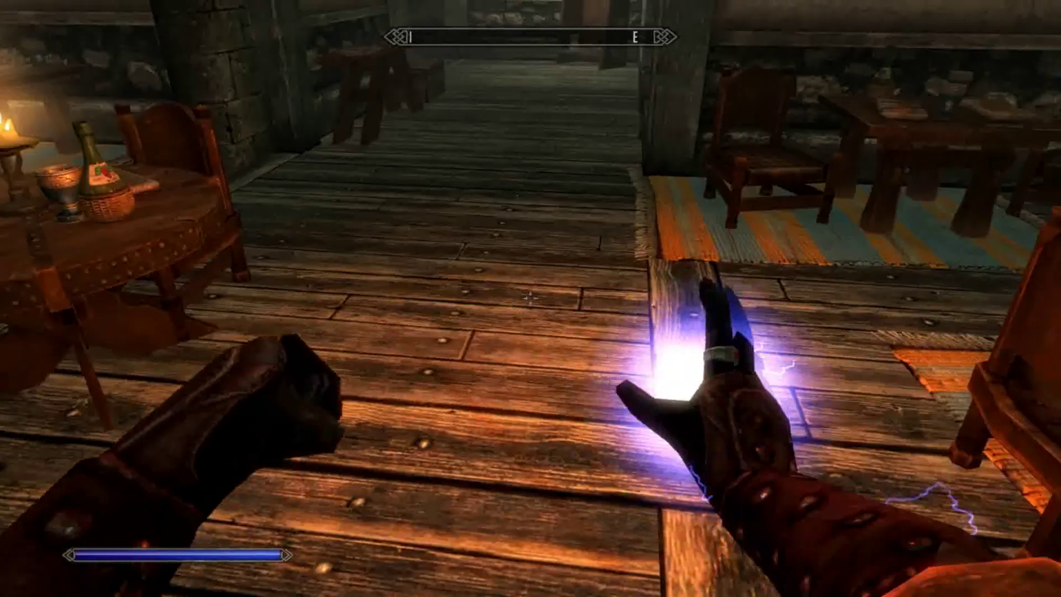
right_click(530, 299)
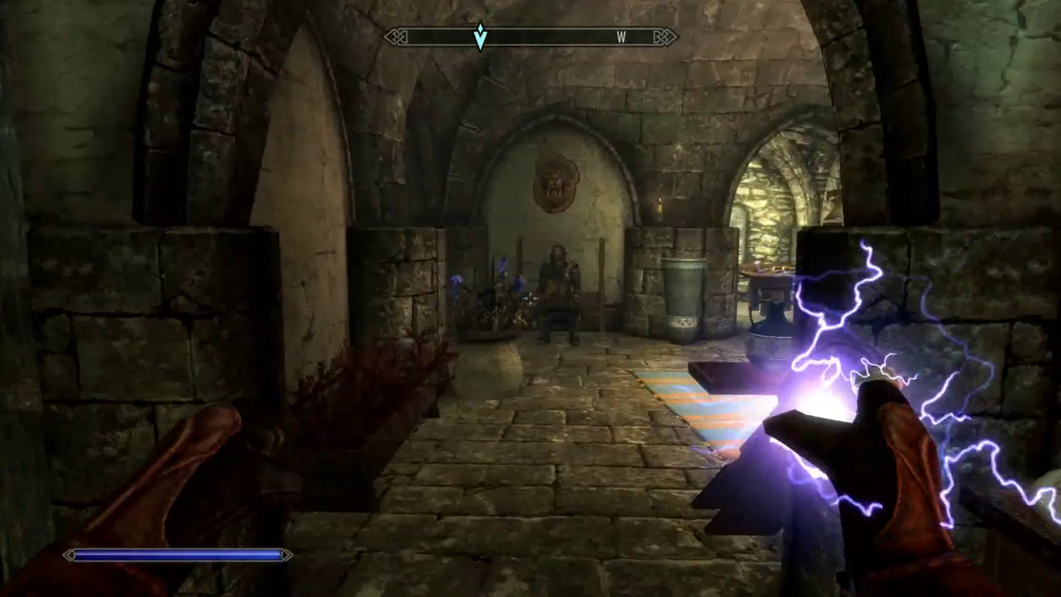
right_click(531, 298)
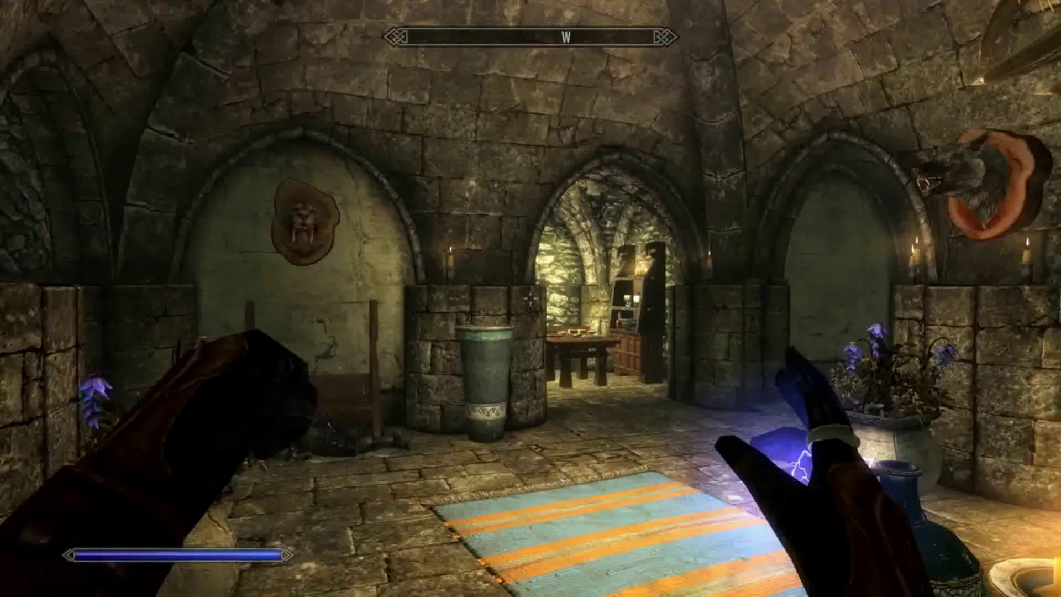